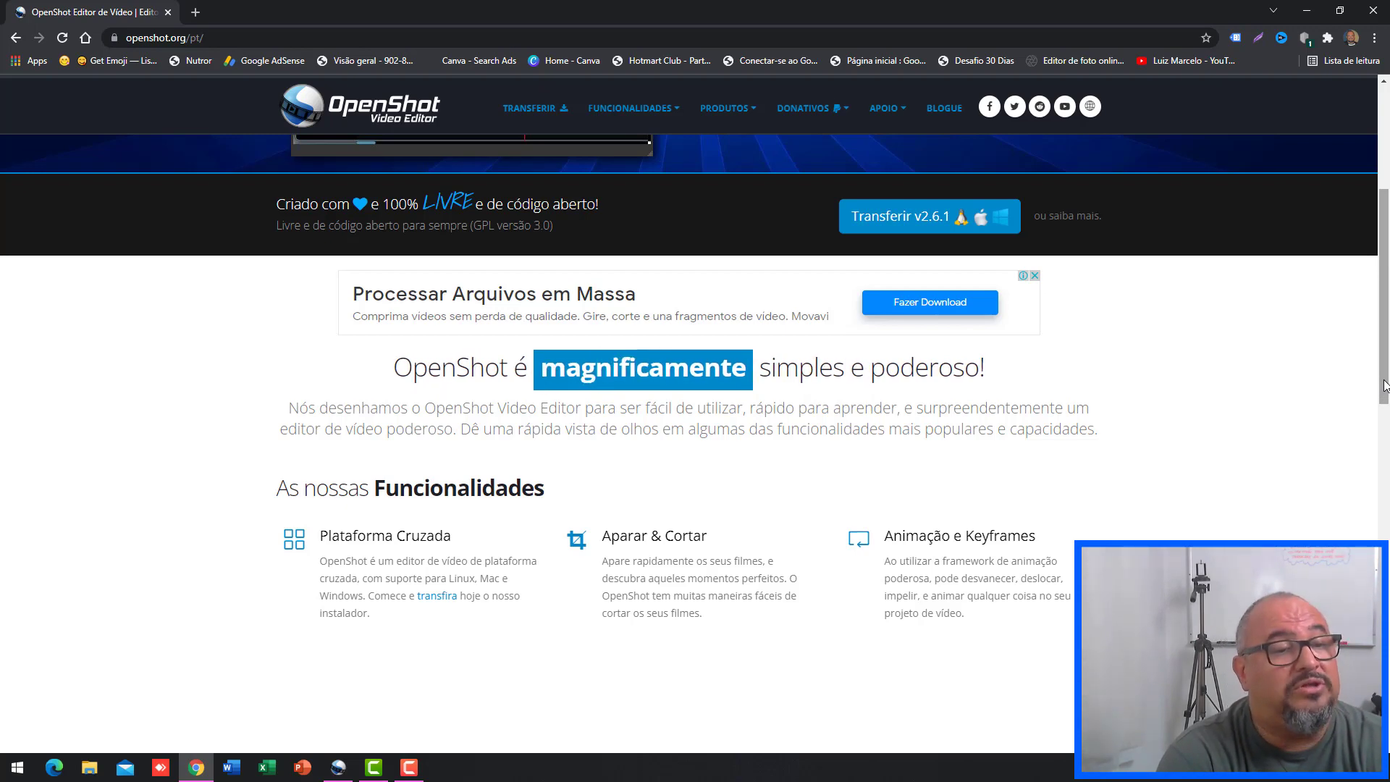
- Translate the openshot.org page with its recent posts into Portuguese, read it, and return to the OpenShot video editor
{"action": "left_click_drag", "start_coordinate": [1385, 386], "coordinate": [1387, 642]}
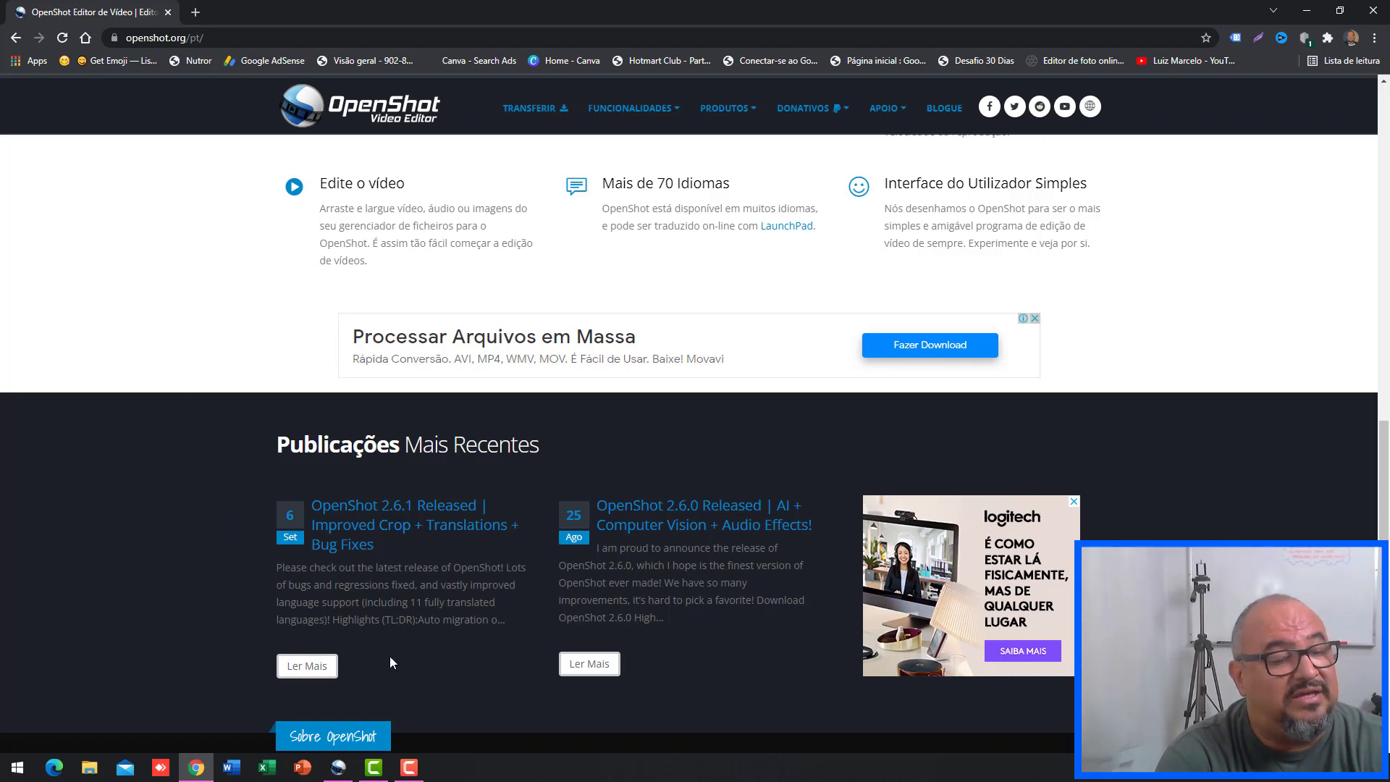
{"action": "right_click", "coordinate": [138, 508]}
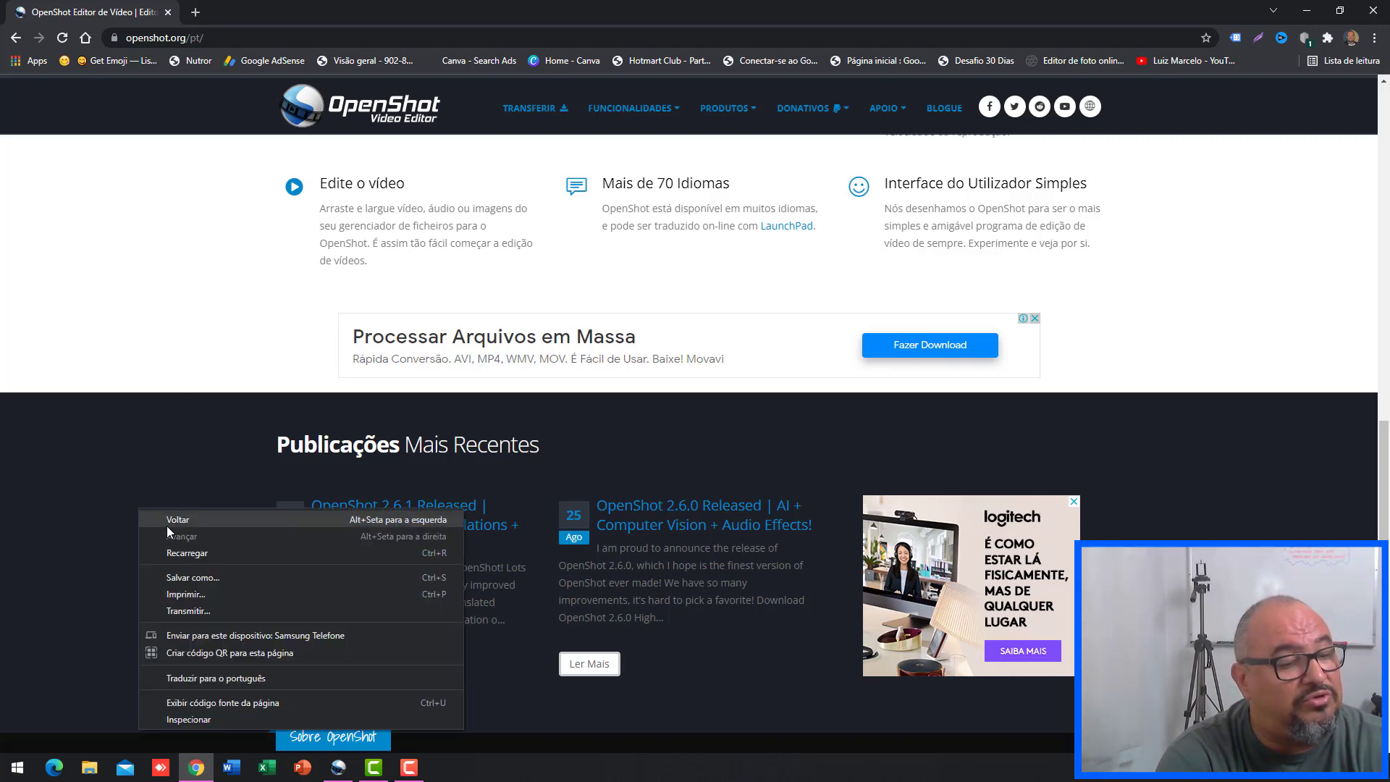
{"action": "left_click", "coordinate": [178, 678]}
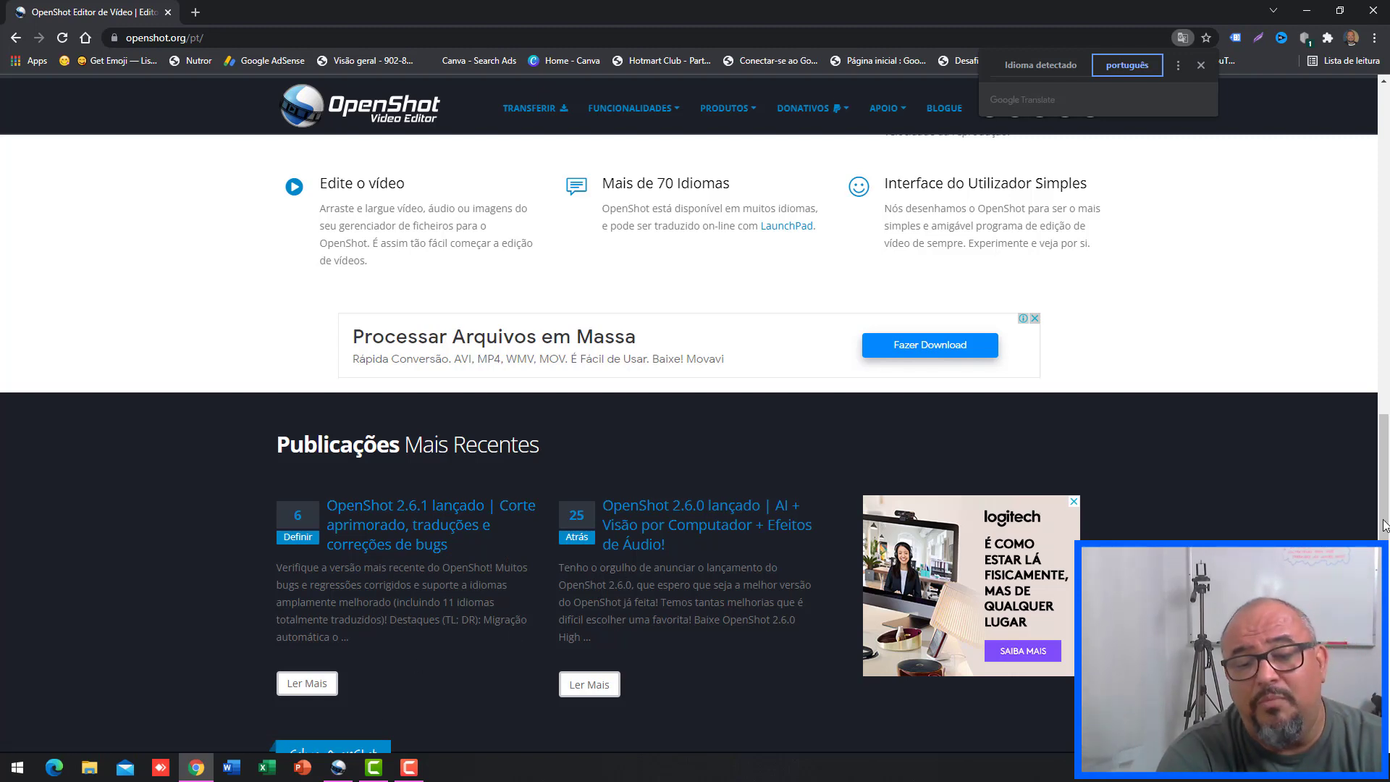
{"action": "mouse_move", "coordinate": [1385, 525]}
{"action": "left_mouse_down"}
{"action": "mouse_move", "coordinate": [1385, 539]}
{"action": "mouse_move", "coordinate": [1385, 519]}
{"action": "left_mouse_up"}
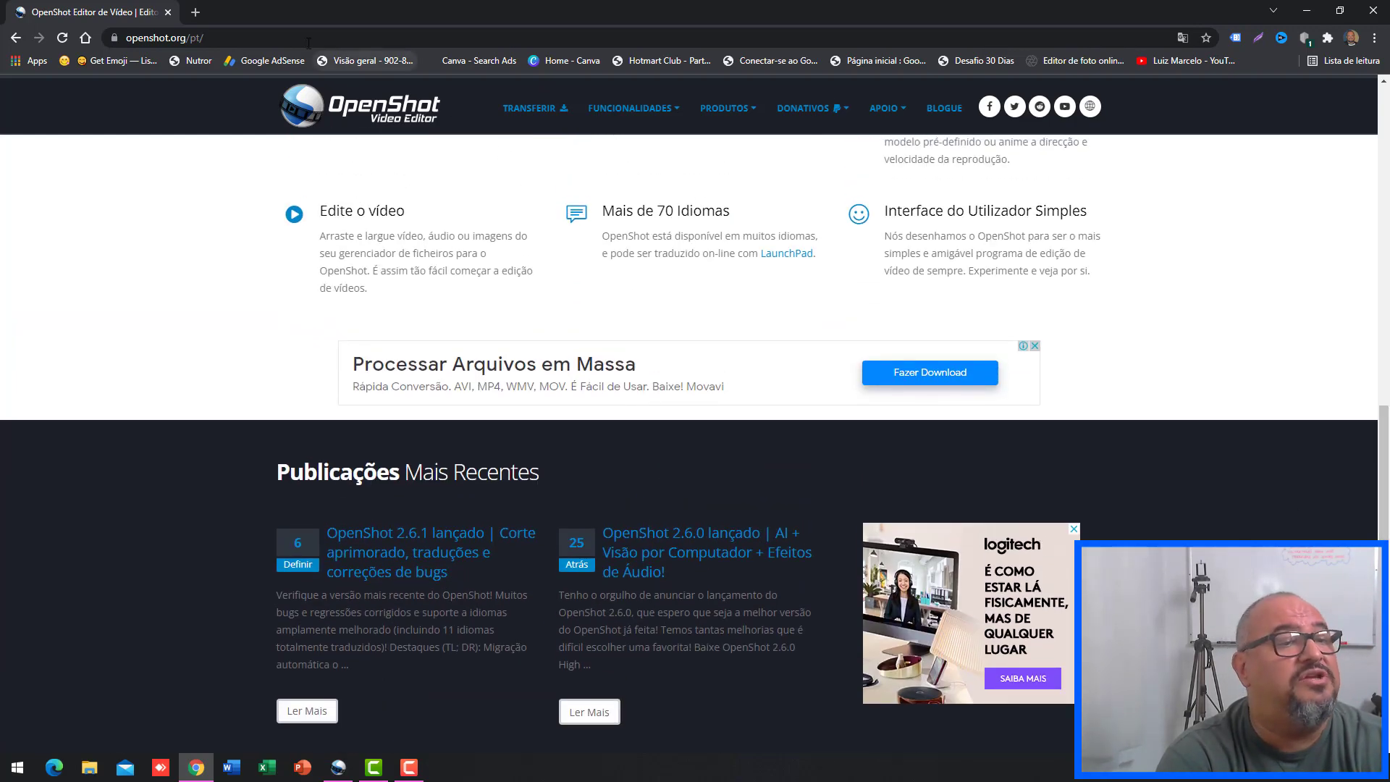
{"action": "left_click", "coordinate": [1379, 13]}
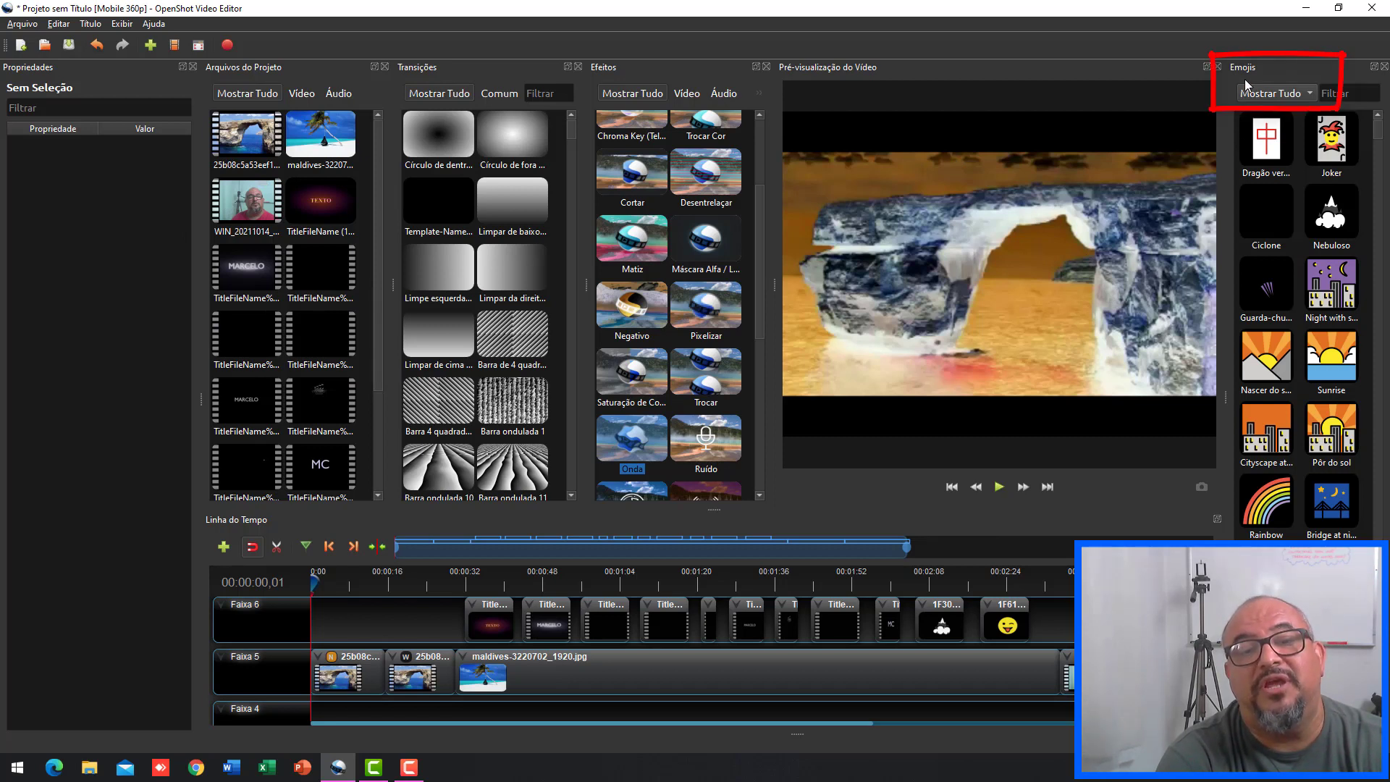
- Examine the emojis offered in the Atividades, Animais and Objects categories
{"action": "left_click", "coordinate": [1310, 96]}
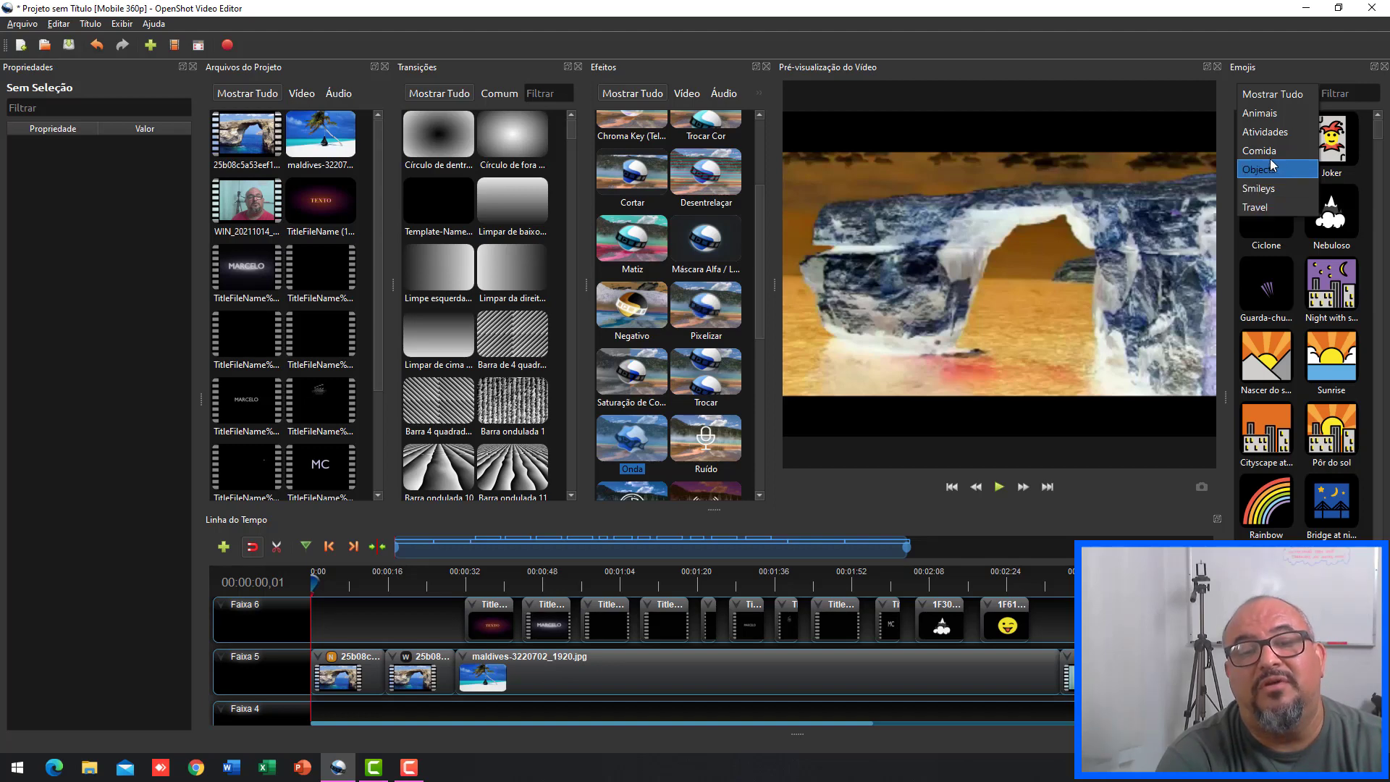
{"action": "left_click", "coordinate": [1268, 133]}
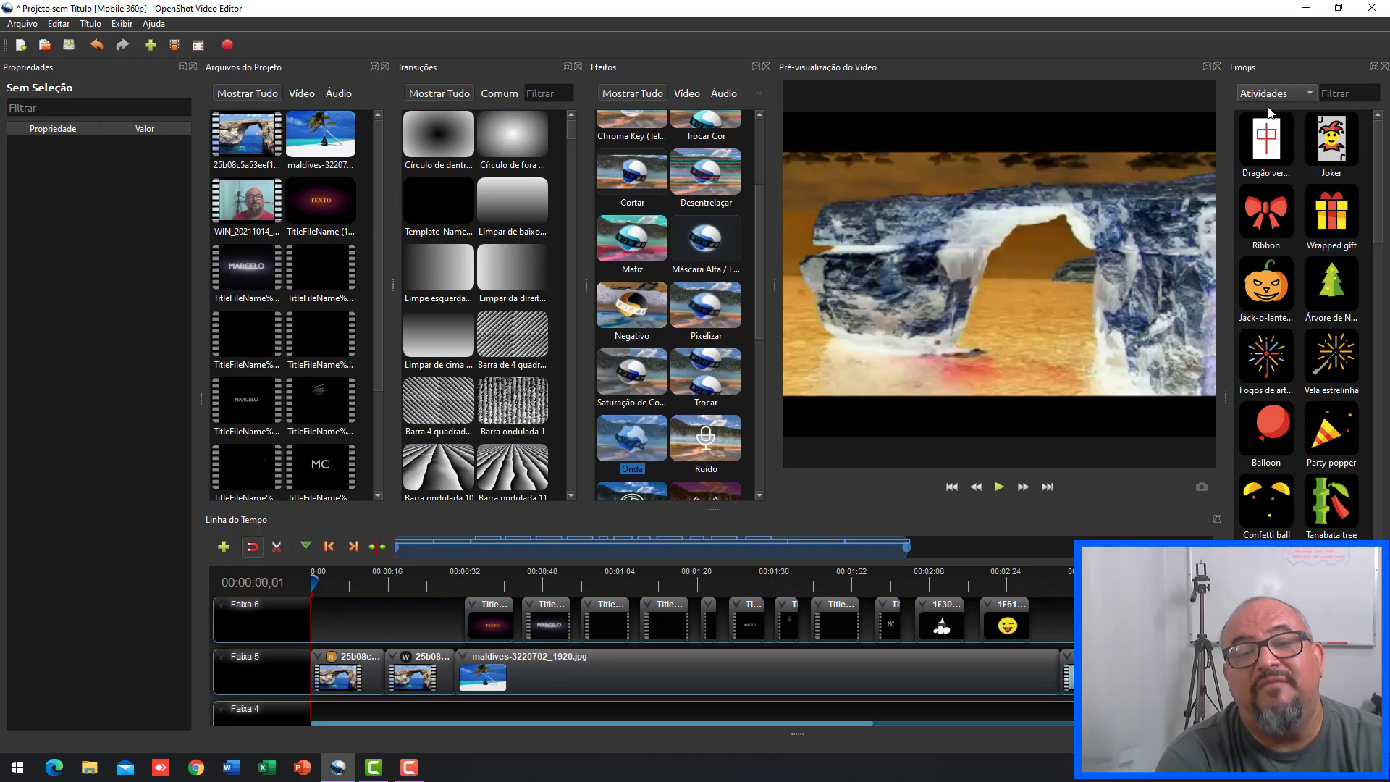
{"action": "left_click", "coordinate": [1312, 98]}
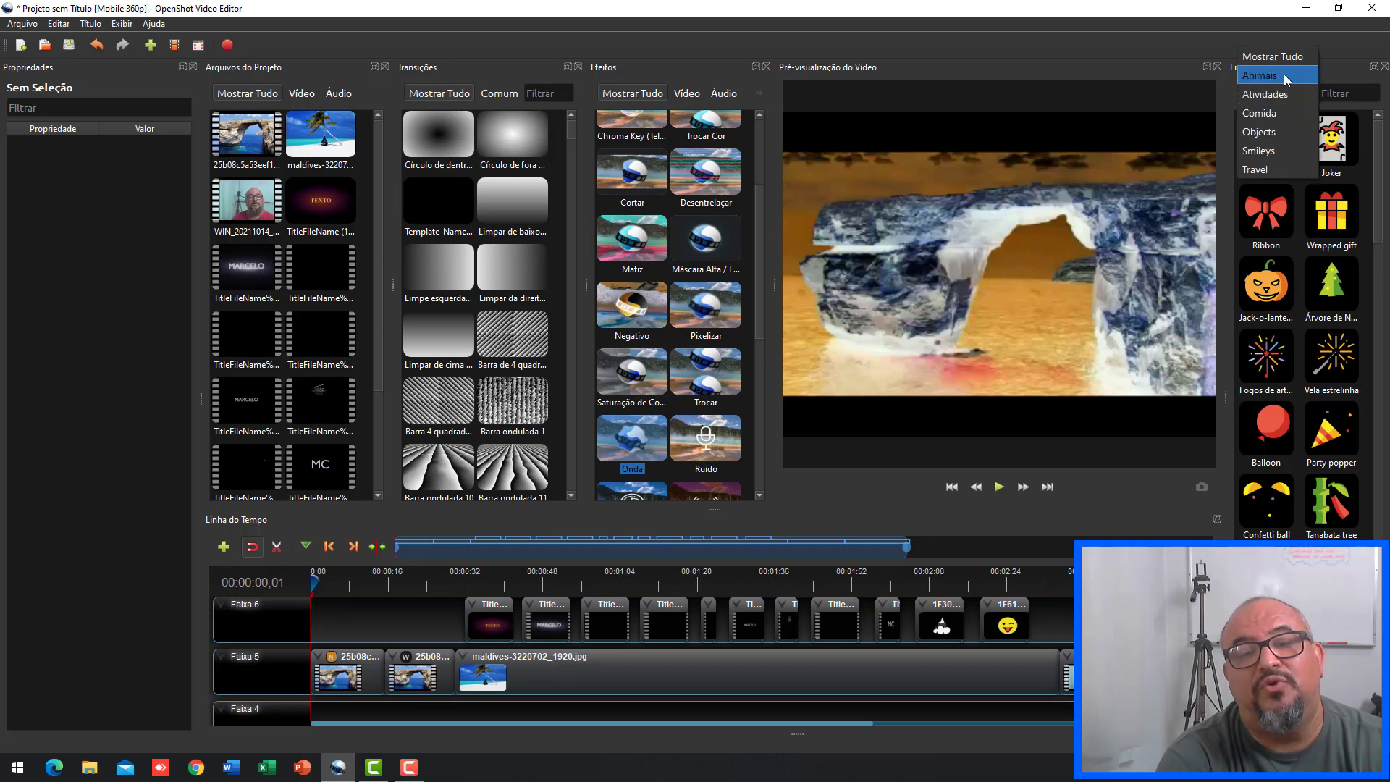
{"action": "left_click", "coordinate": [1281, 76]}
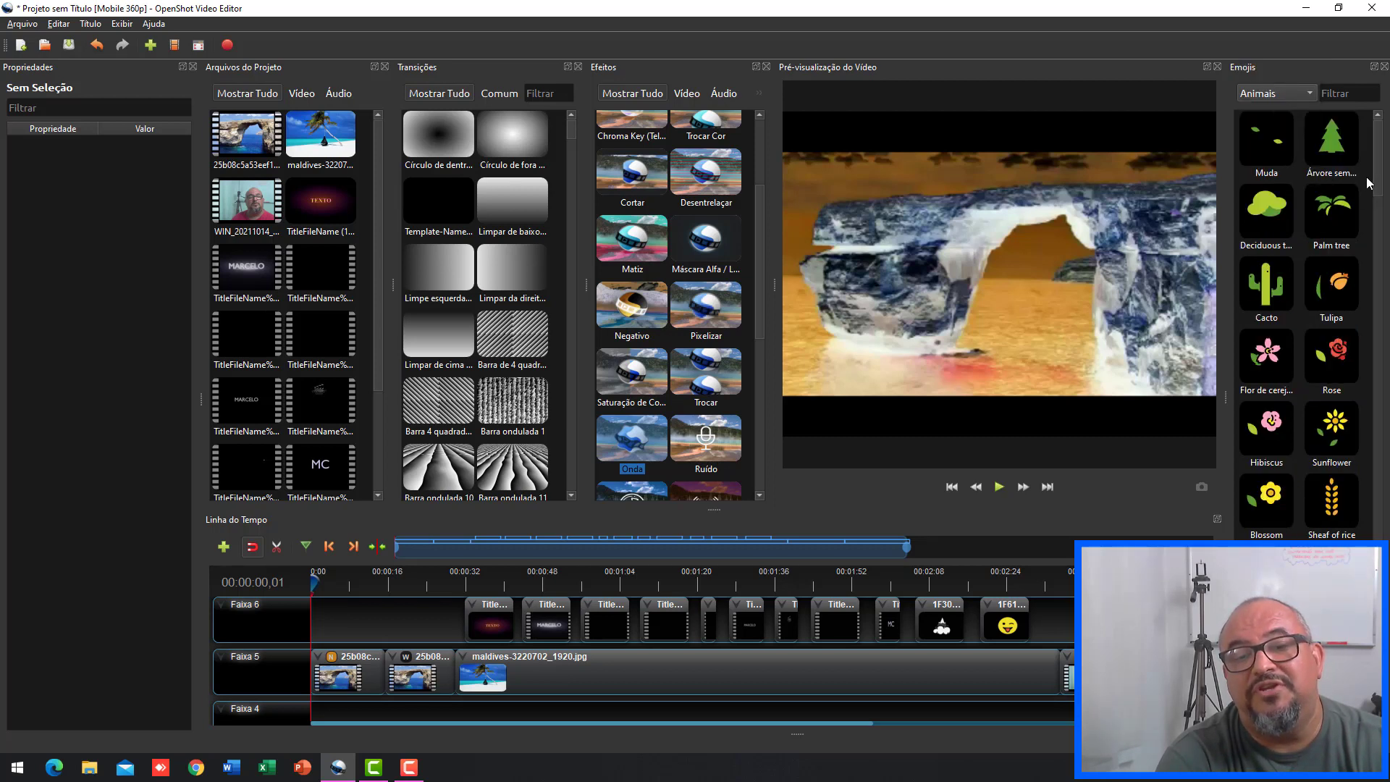
{"action": "mouse_move", "coordinate": [1377, 163]}
{"action": "left_mouse_down"}
{"action": "mouse_move", "coordinate": [1377, 268]}
{"action": "mouse_move", "coordinate": [1389, 155]}
{"action": "left_mouse_up"}
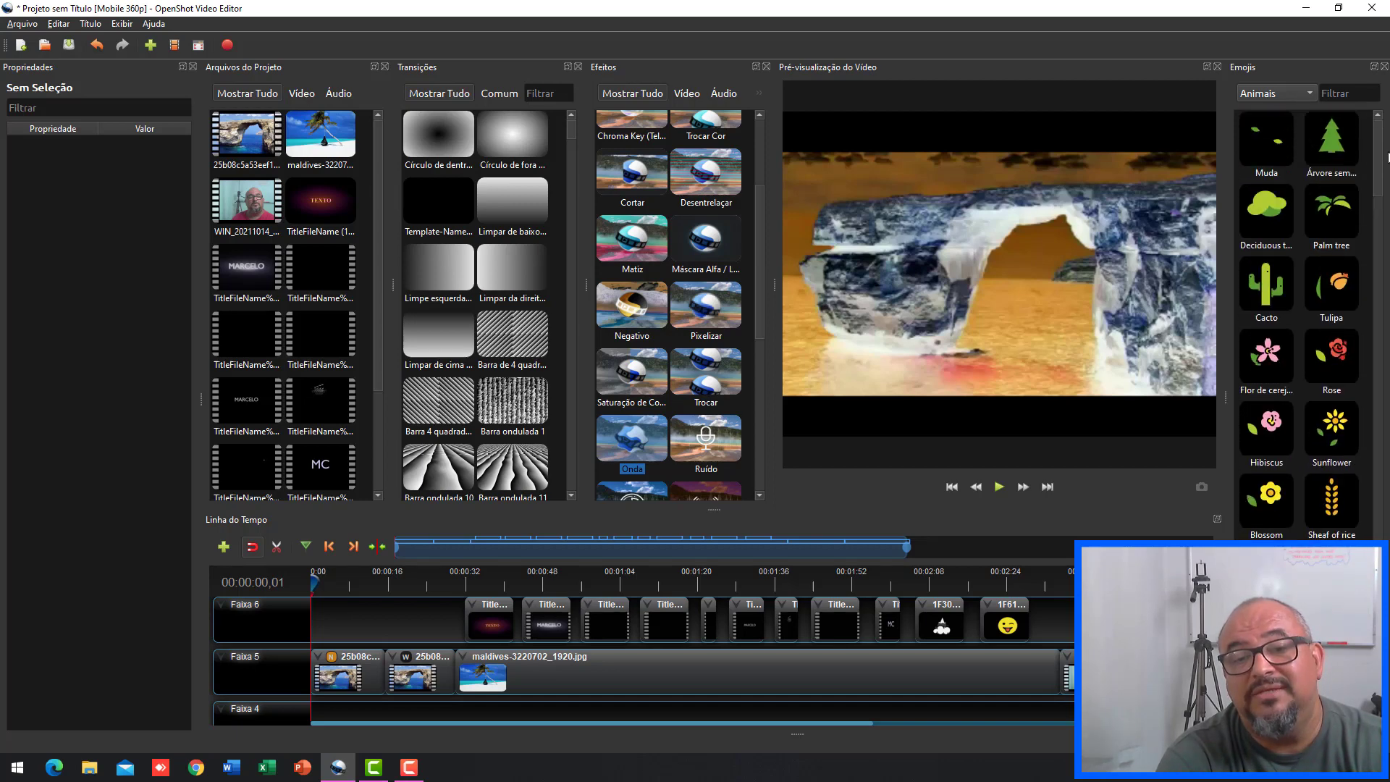
{"action": "left_click", "coordinate": [1309, 94]}
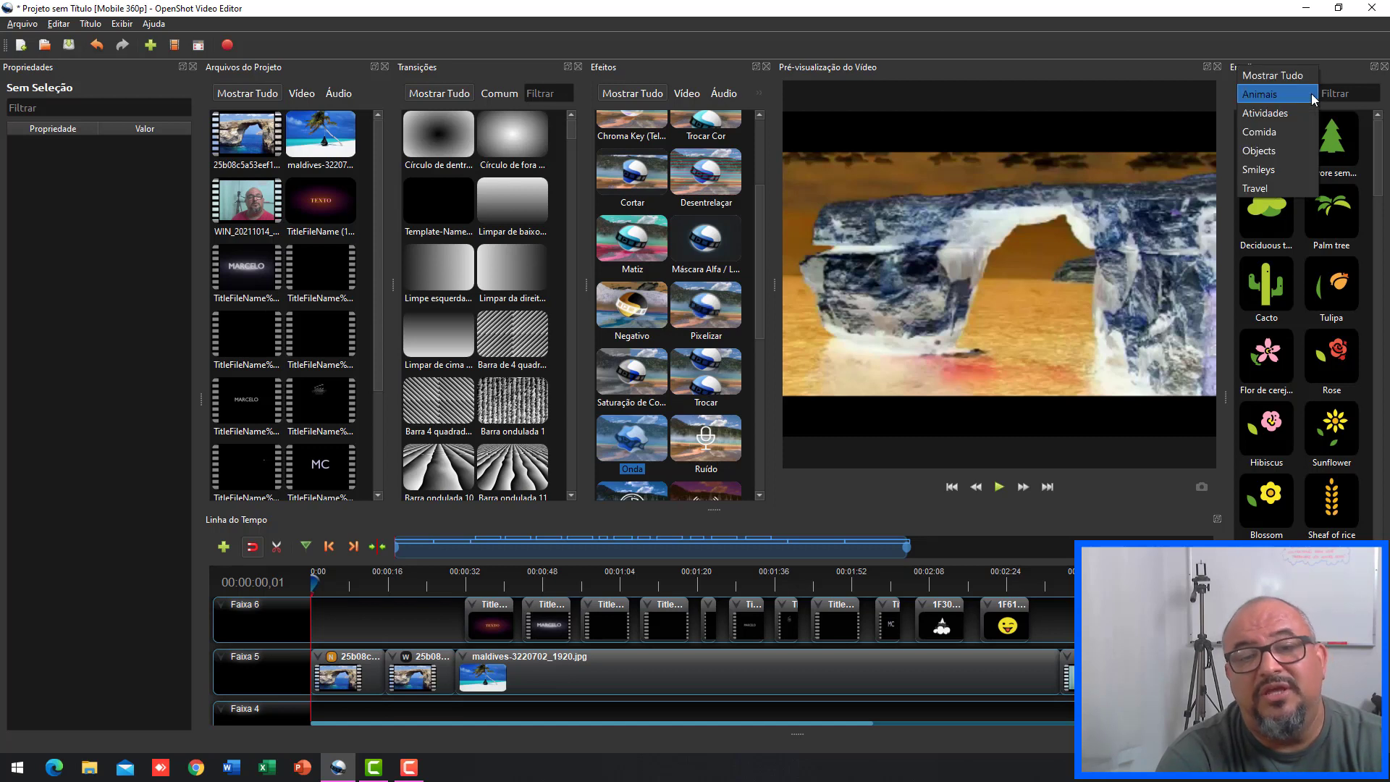
{"action": "left_click", "coordinate": [1268, 156]}
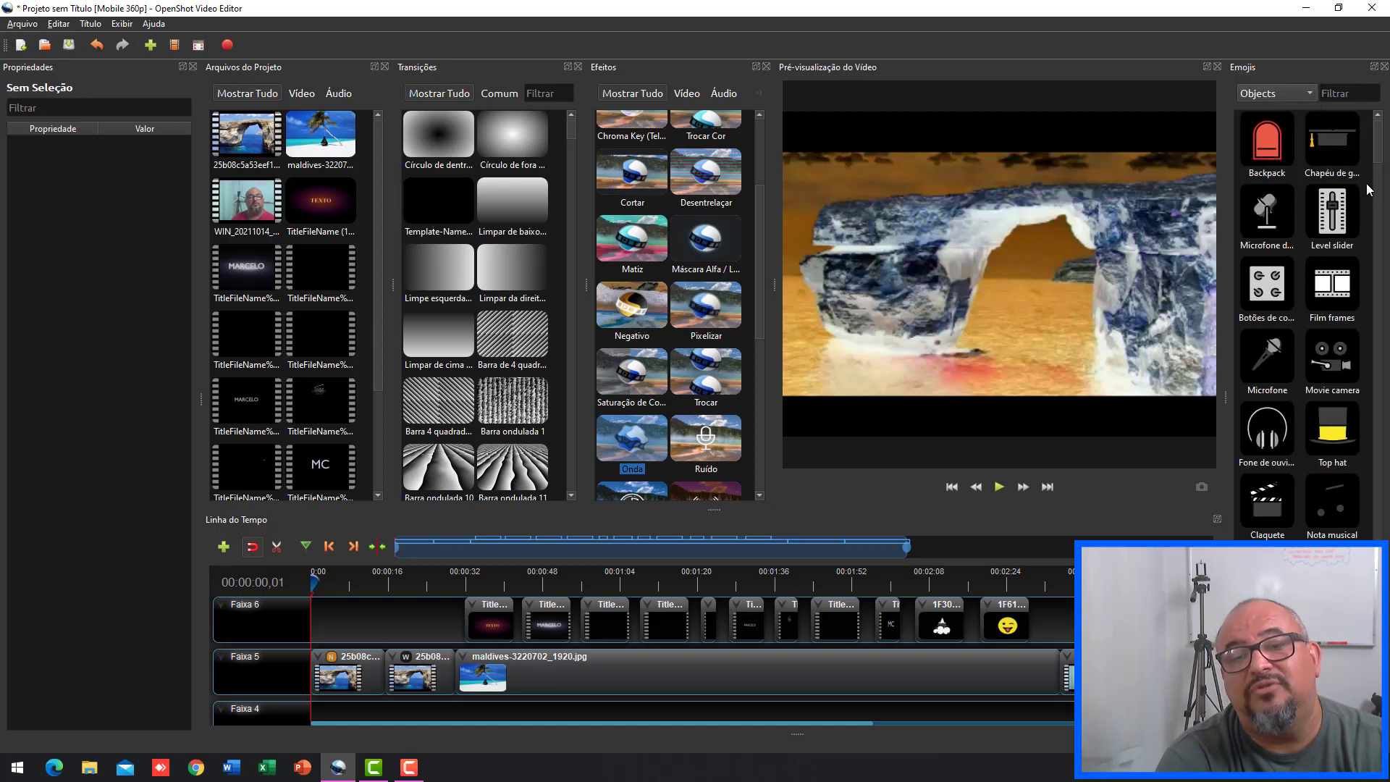
{"action": "left_click_drag", "start_coordinate": [1378, 141], "coordinate": [1385, 225]}
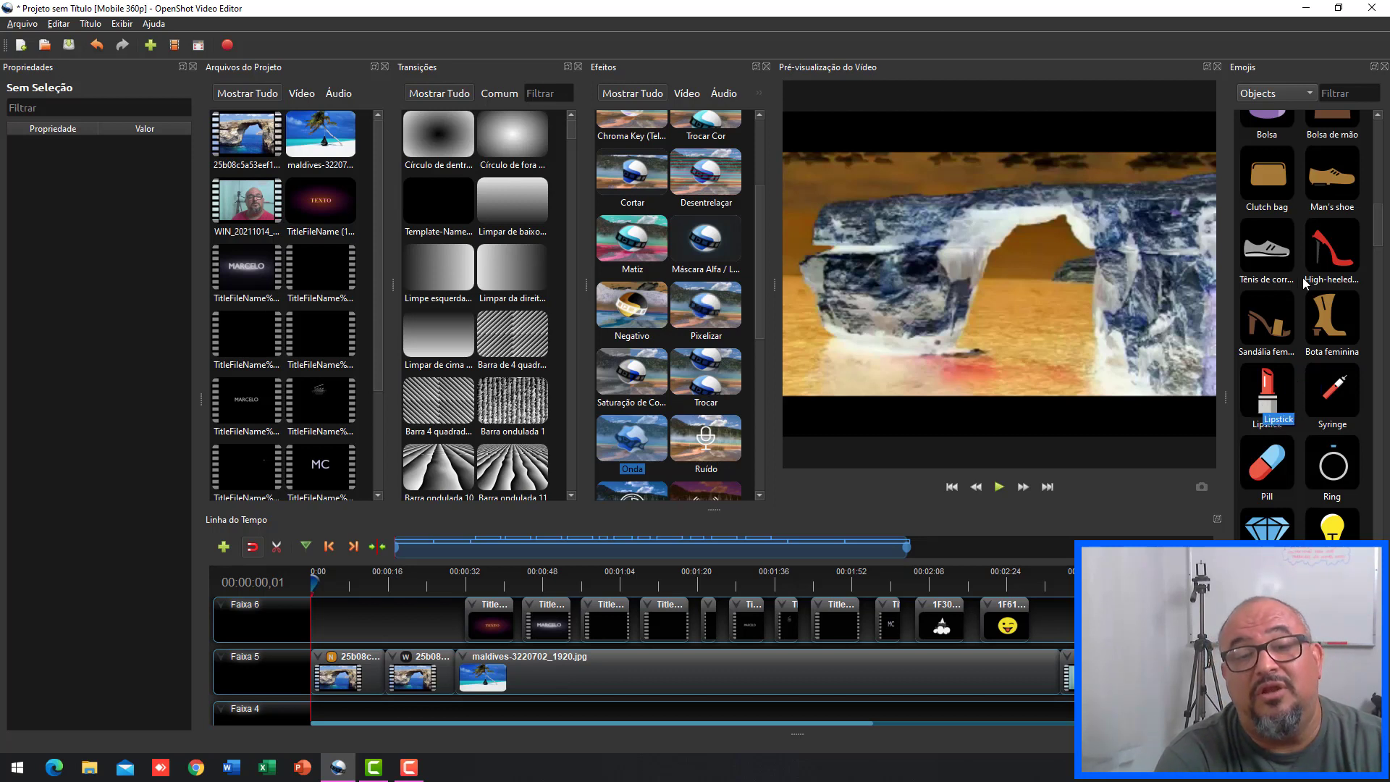
- Show the emojis of all categories and look through the full collection
{"action": "left_click", "coordinate": [1312, 94]}
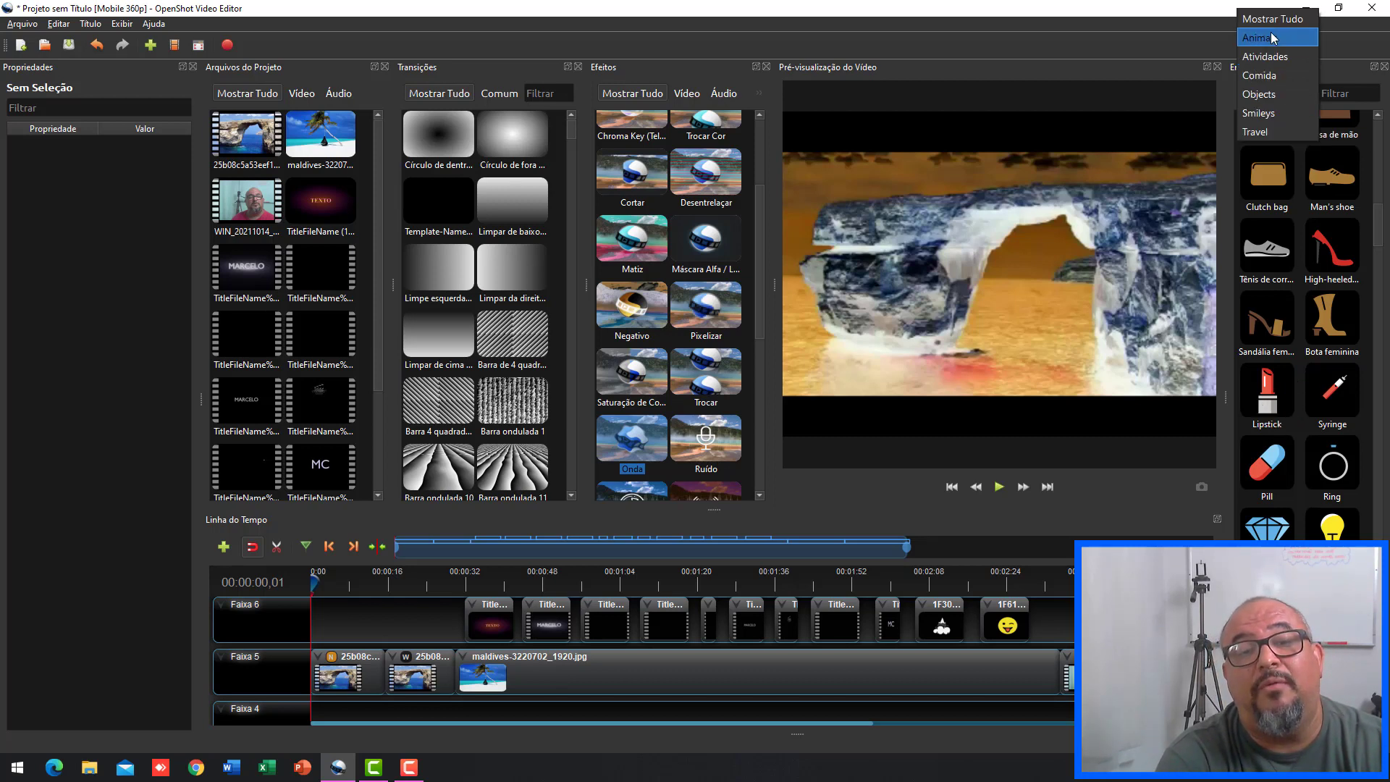
{"action": "left_click", "coordinate": [1267, 20]}
{"action": "left_click", "coordinate": [1314, 98]}
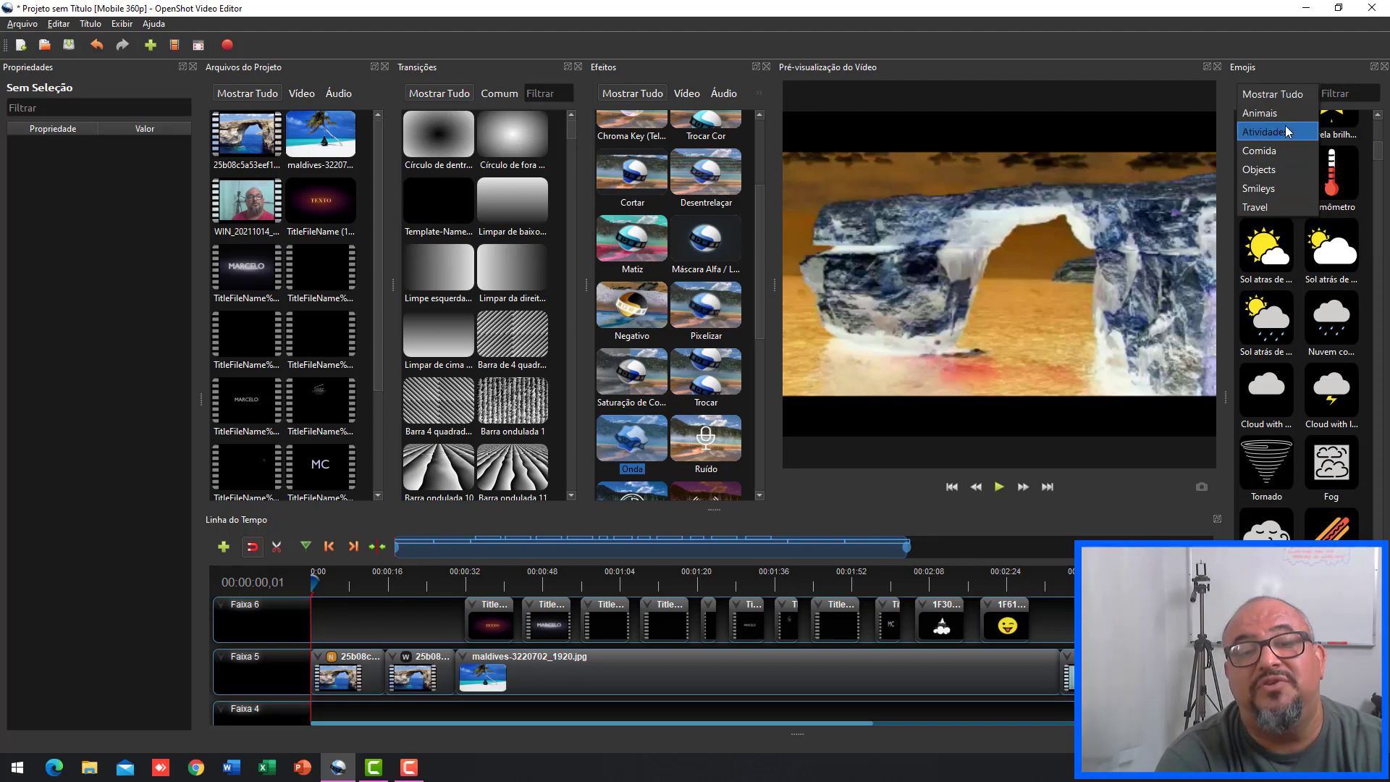
{"action": "left_click", "coordinate": [1375, 146]}
{"action": "left_click_drag", "start_coordinate": [1378, 147], "coordinate": [1381, 507]}
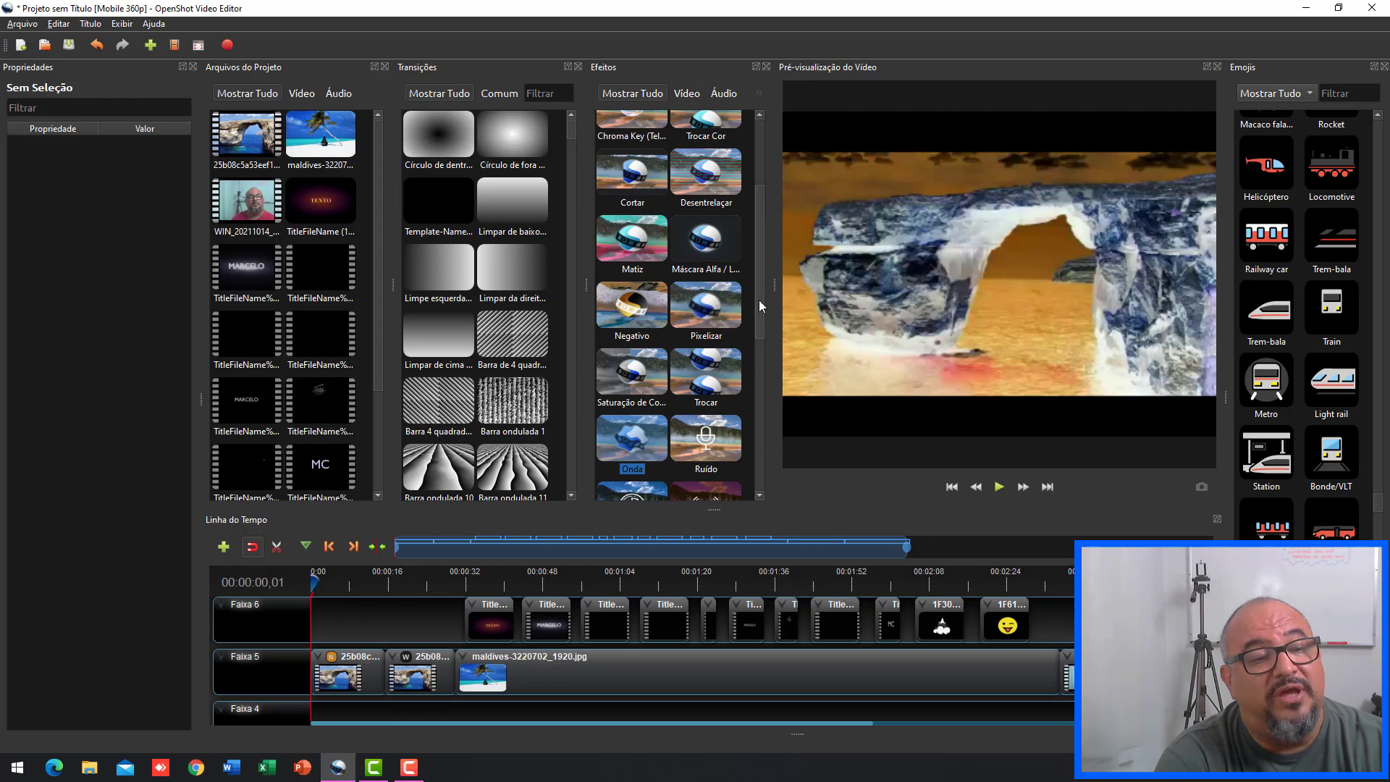
- Examine the available video and audio effects, from Barras through to Object Detector
{"action": "left_click_drag", "start_coordinate": [759, 300], "coordinate": [765, 223]}
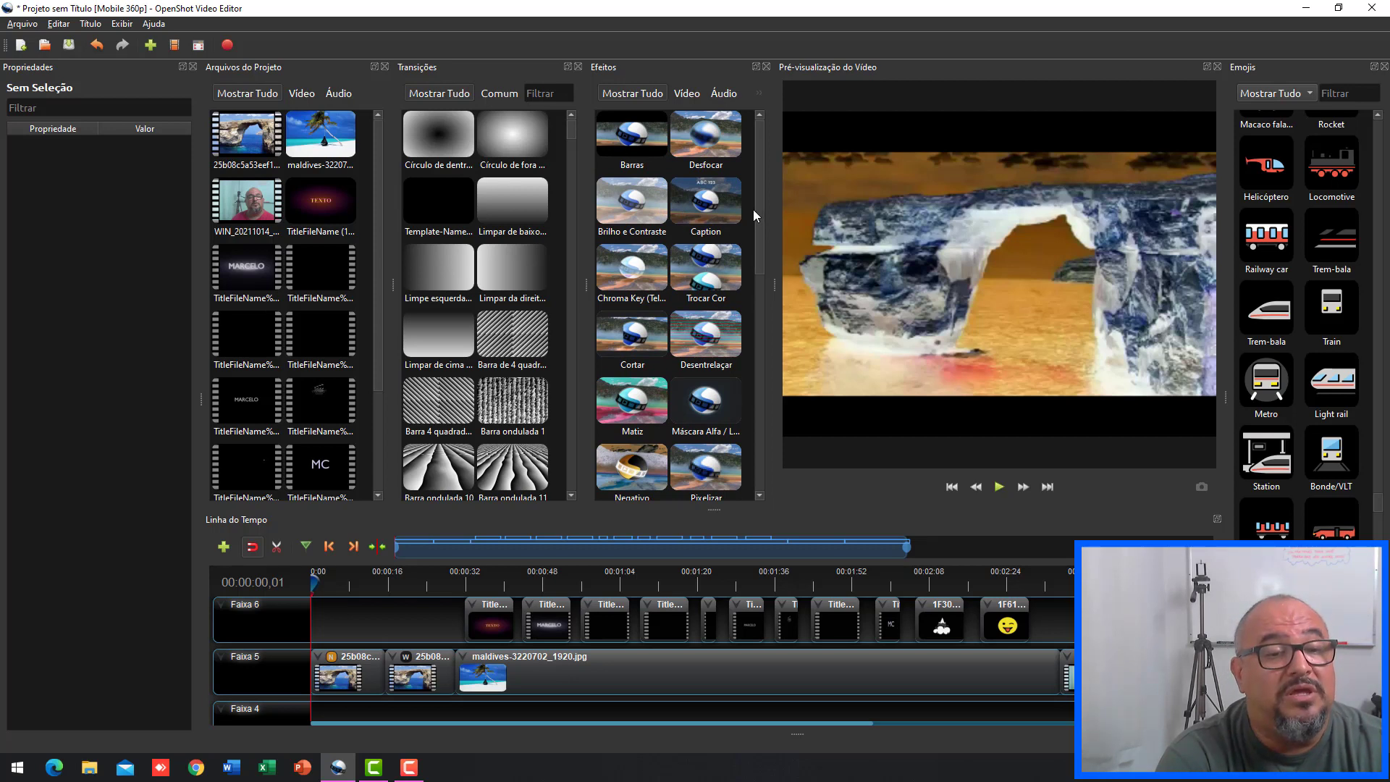
{"action": "left_click_drag", "start_coordinate": [759, 194], "coordinate": [759, 195]}
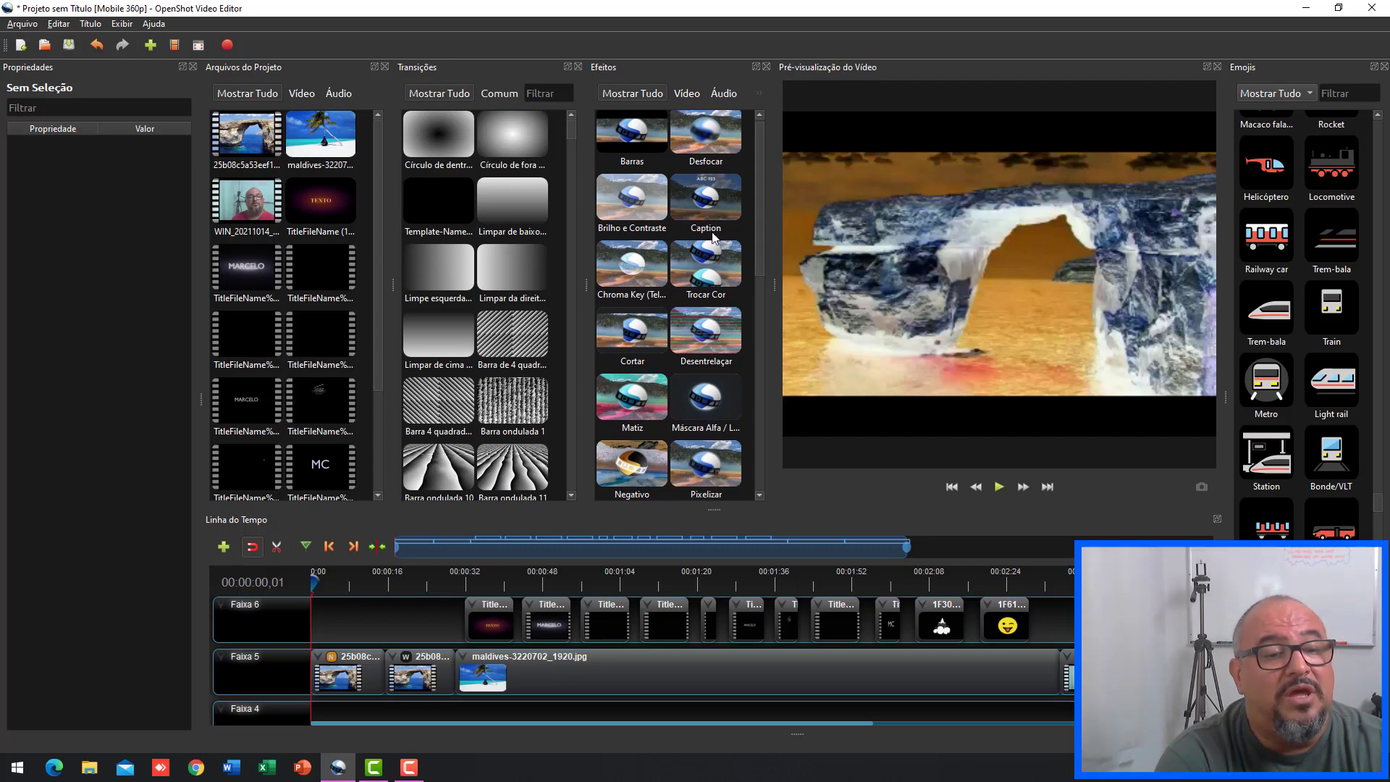
{"action": "left_click_drag", "start_coordinate": [758, 233], "coordinate": [768, 307]}
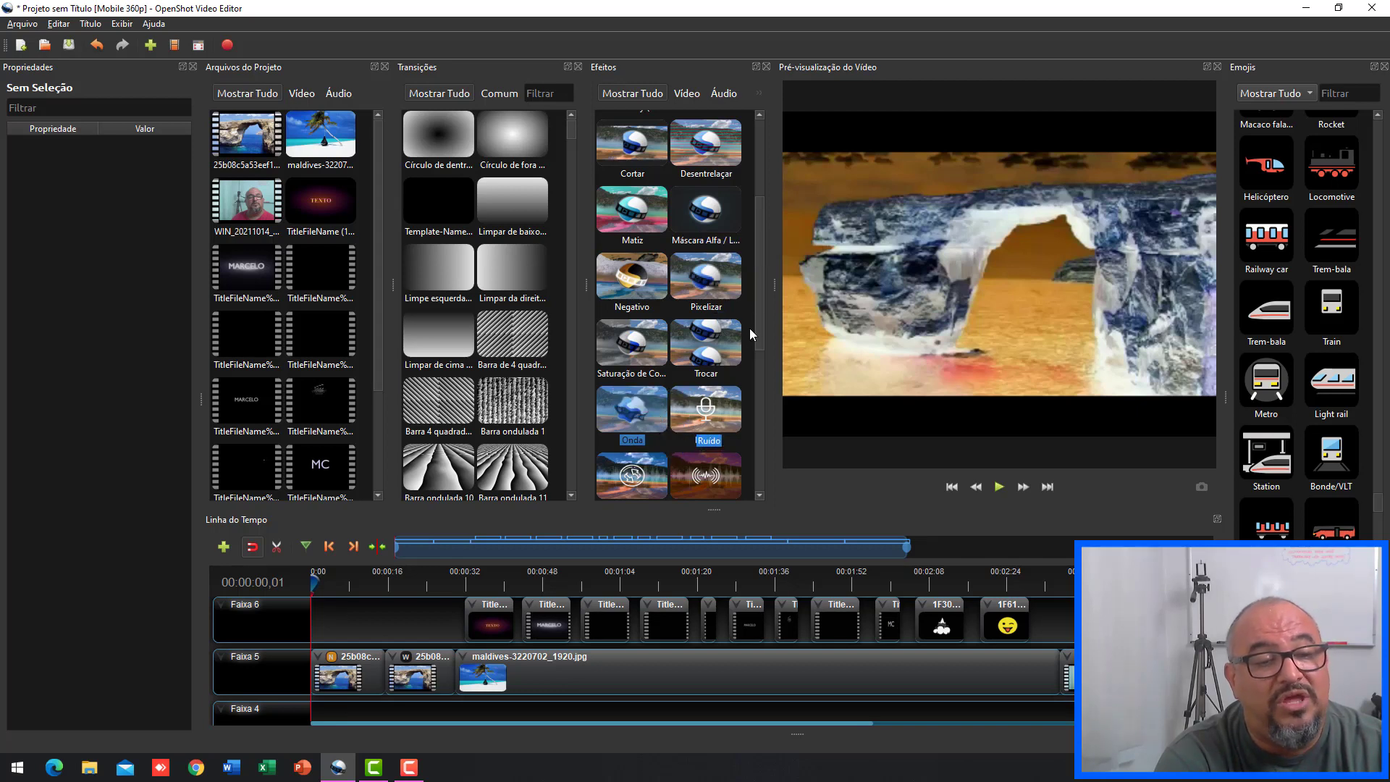
{"action": "left_click_drag", "start_coordinate": [760, 272], "coordinate": [767, 342]}
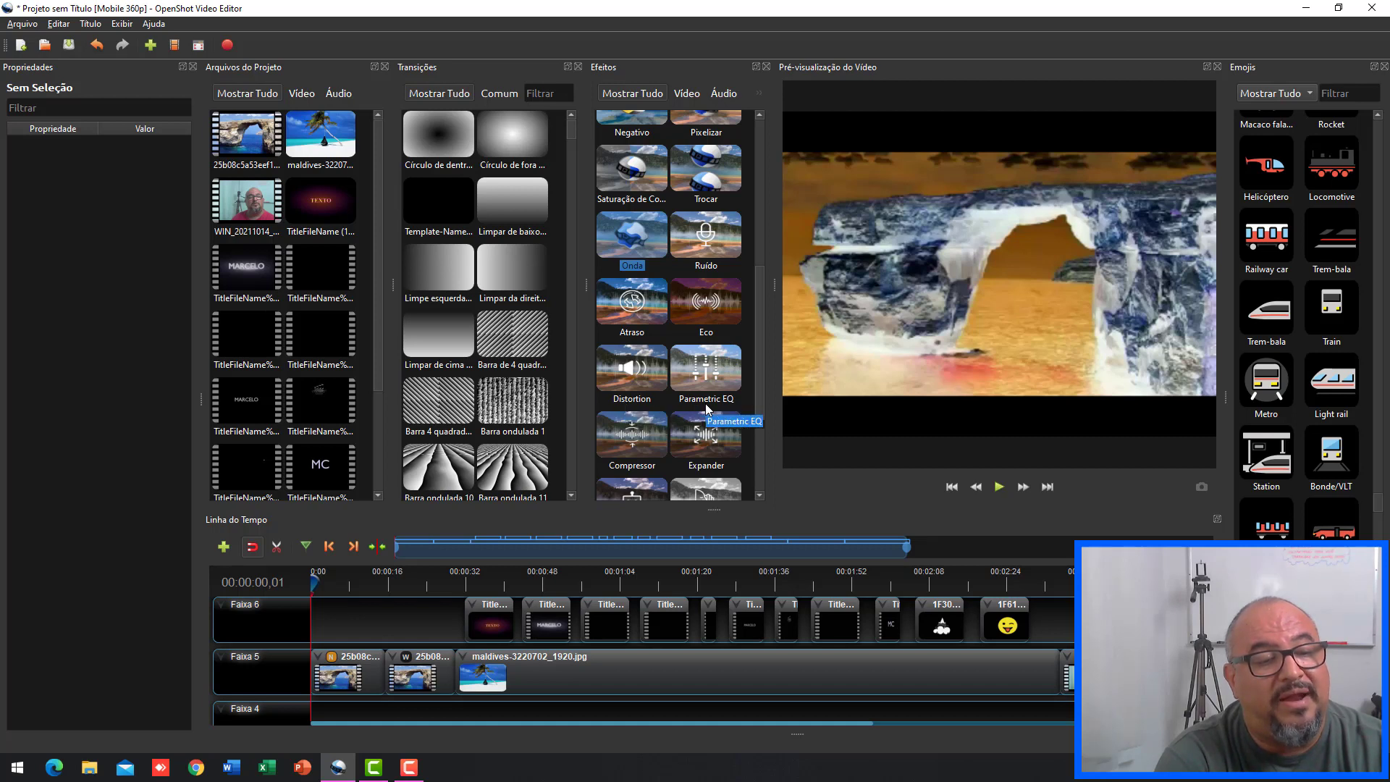
{"action": "left_click_drag", "start_coordinate": [761, 339], "coordinate": [764, 373]}
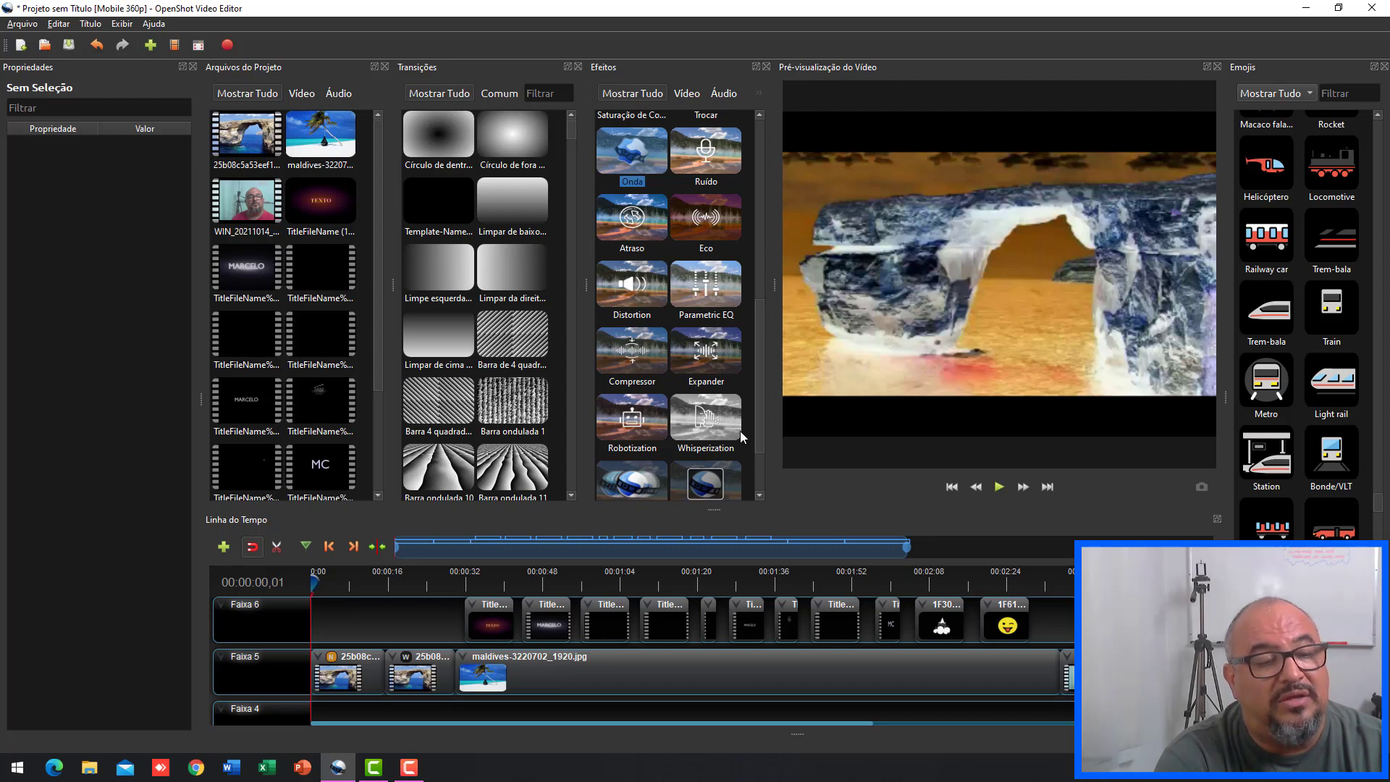
{"action": "left_click_drag", "start_coordinate": [756, 385], "coordinate": [758, 392]}
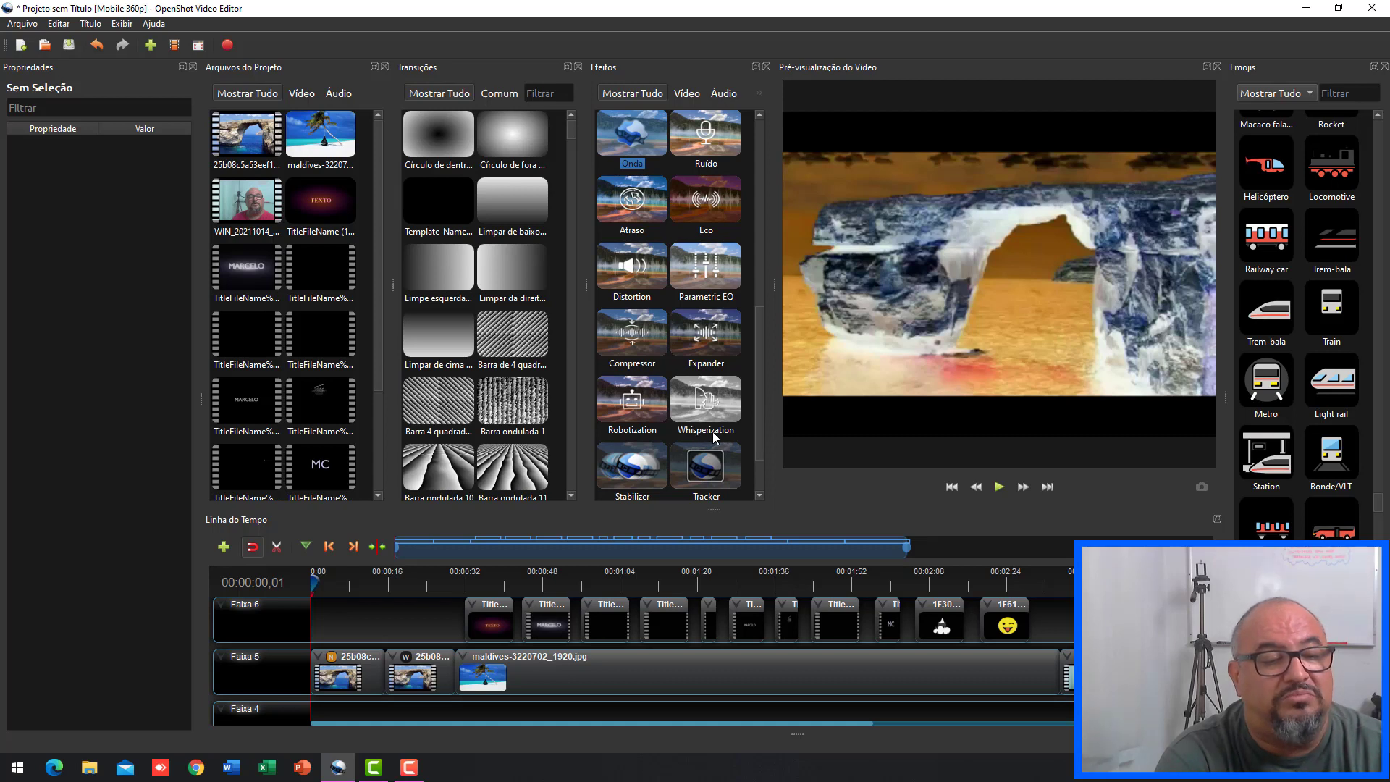
{"action": "scroll", "coordinate": [766, 432], "scroll_direction": "down", "scroll_amount": 1}
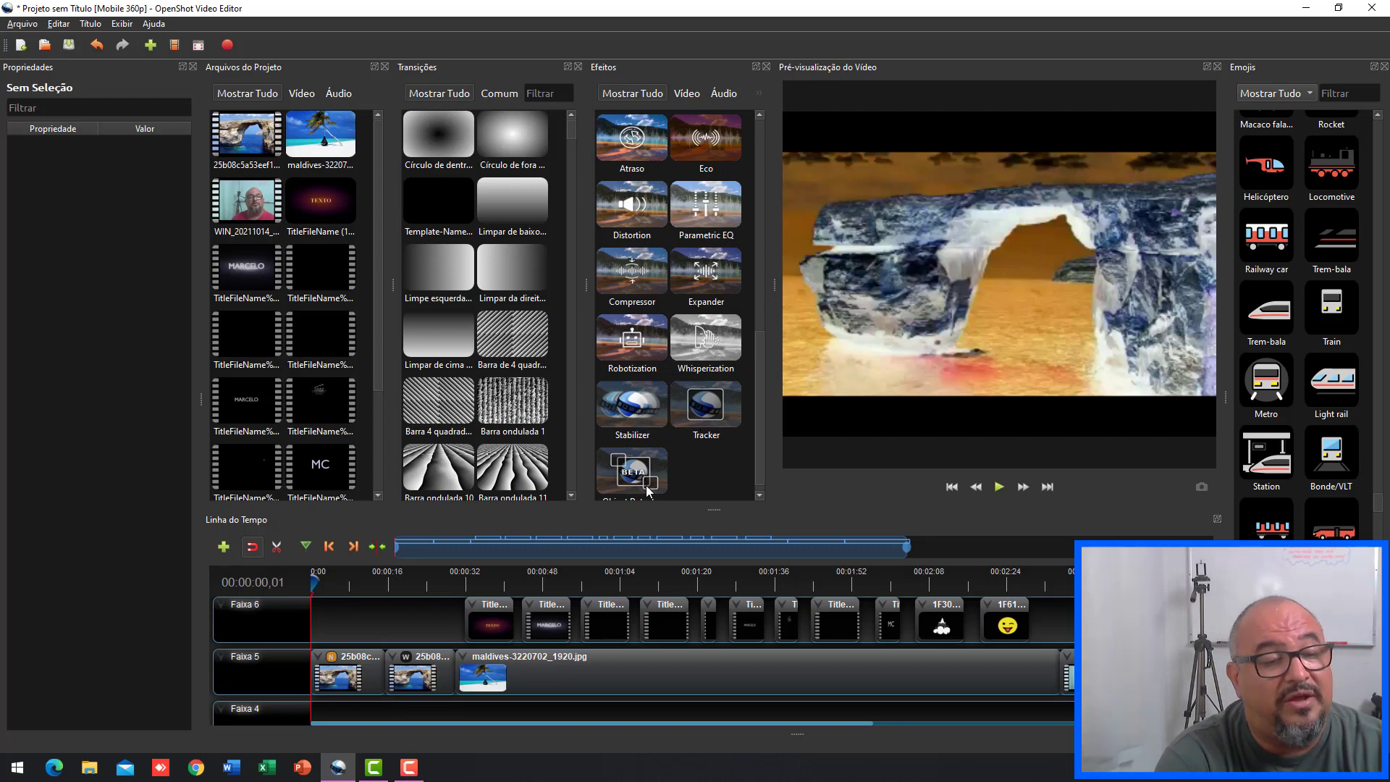
{"action": "scroll", "coordinate": [761, 427], "scroll_direction": "down", "scroll_amount": 1}
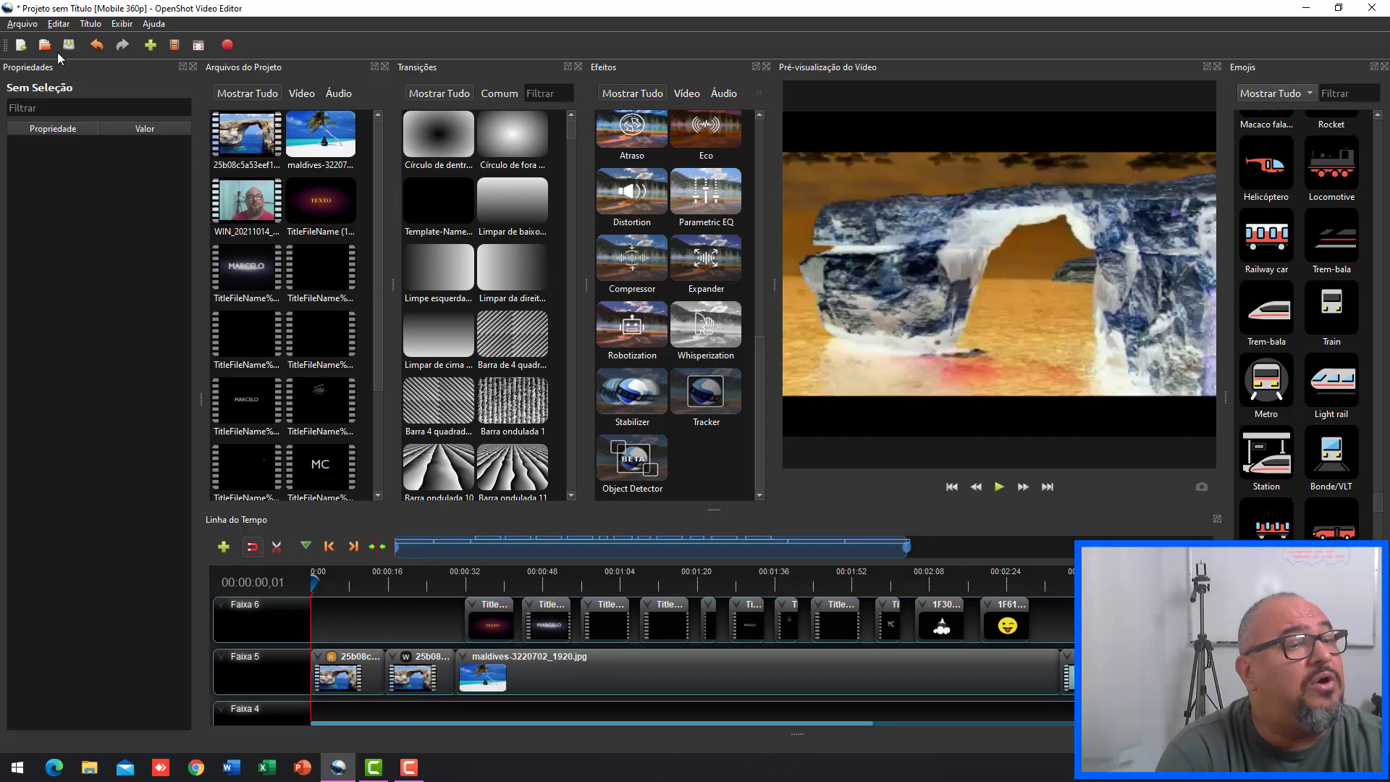
- Look at the title creation options and preview the first title clip on Faixa 6 at about 00:00:37,20
{"action": "left_click", "coordinate": [88, 23]}
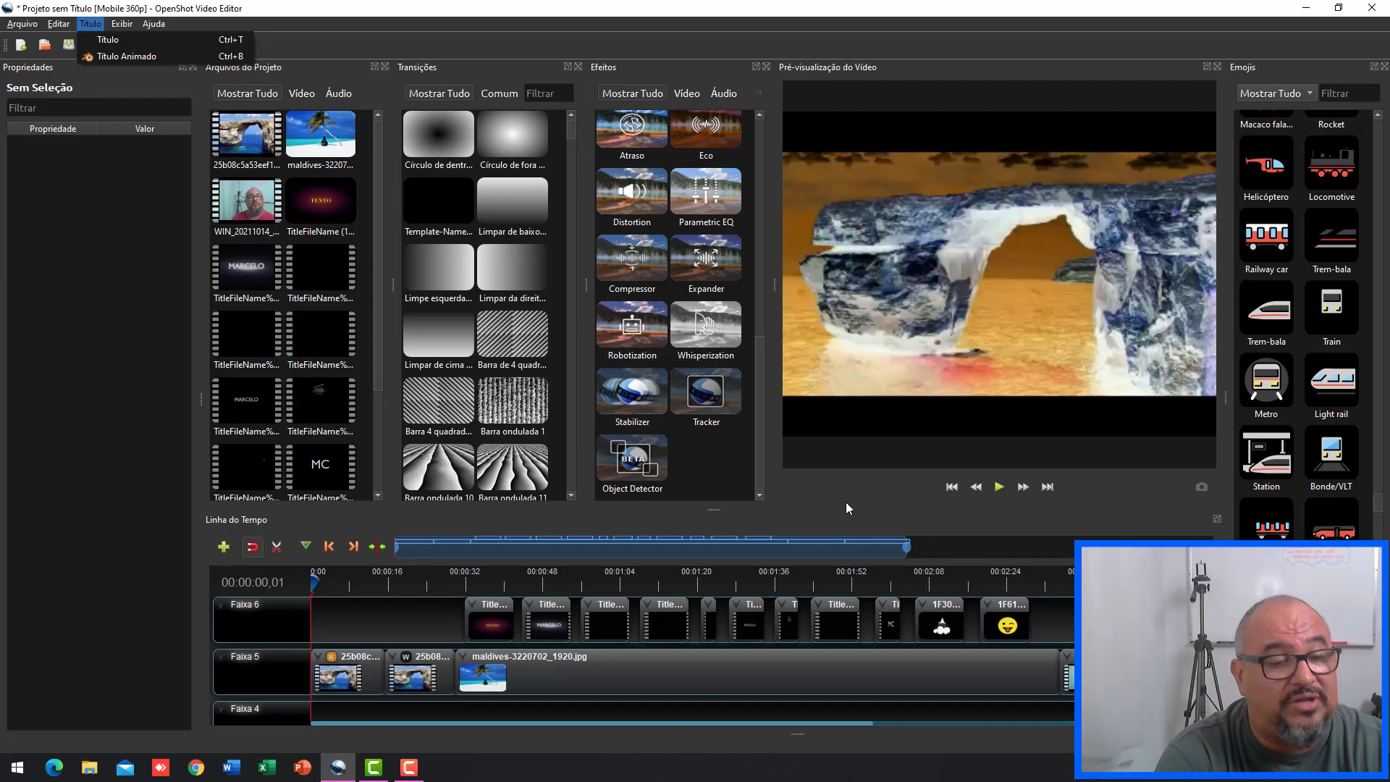
{"action": "left_click", "coordinate": [354, 589]}
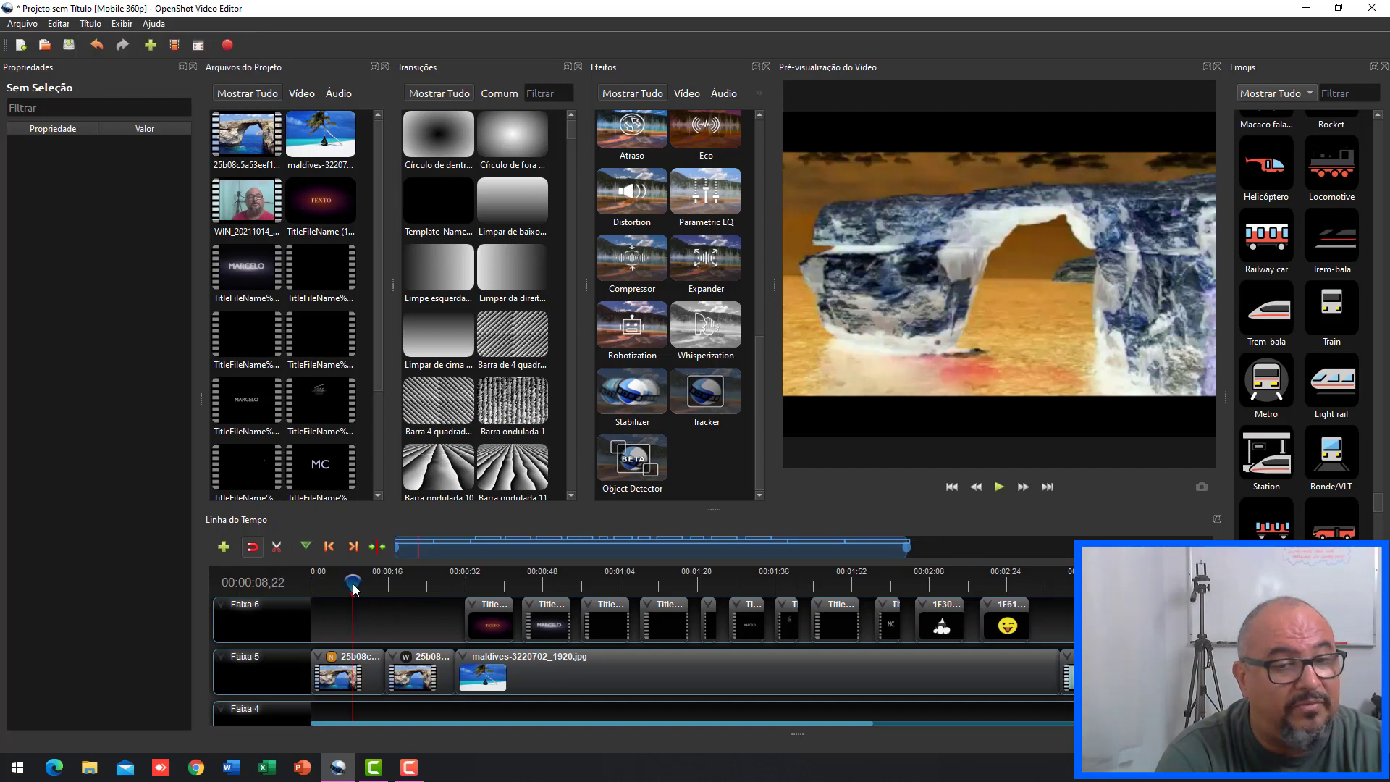
{"action": "left_click", "coordinate": [417, 592]}
{"action": "left_click", "coordinate": [494, 588]}
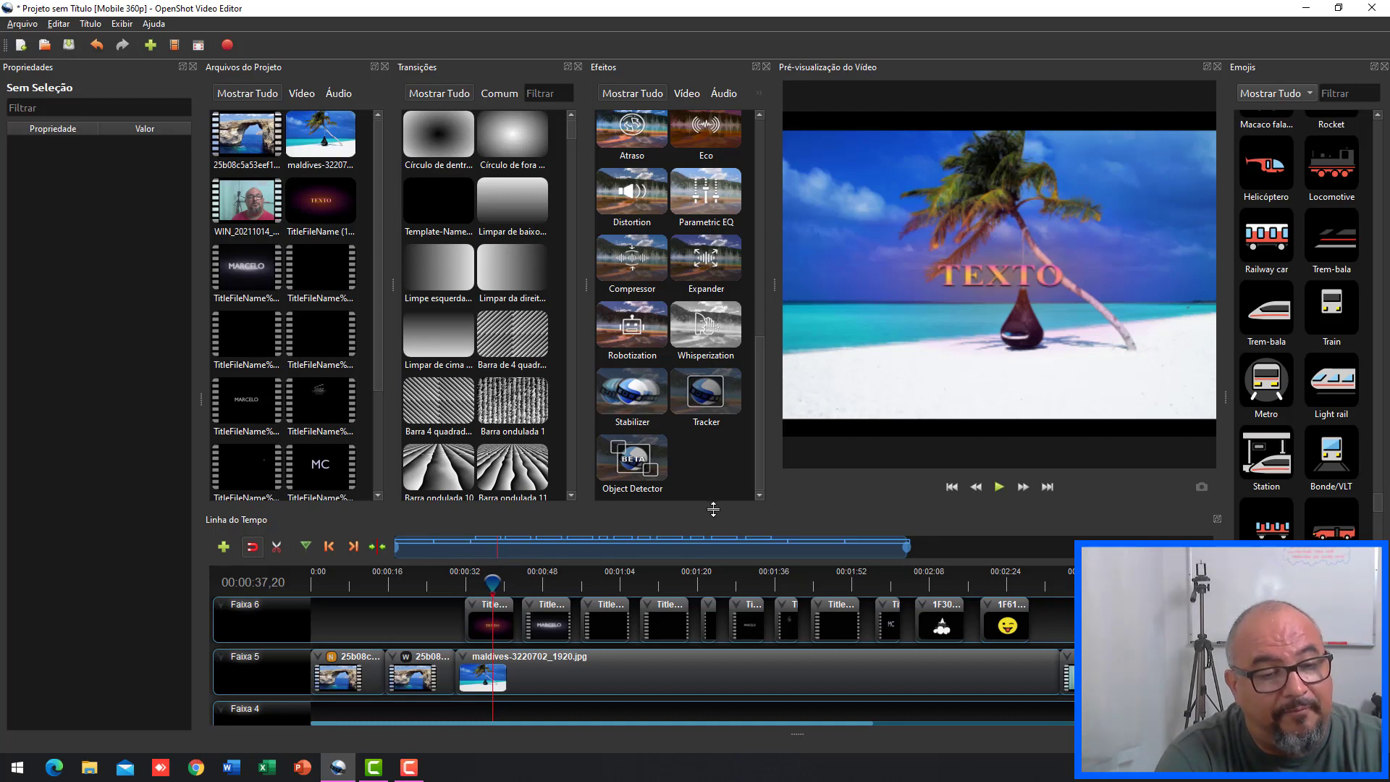
- Make the timeline area taller and widen its visible time range to fit more of the later clips
{"action": "left_click_drag", "start_coordinate": [714, 510], "coordinate": [713, 483]}
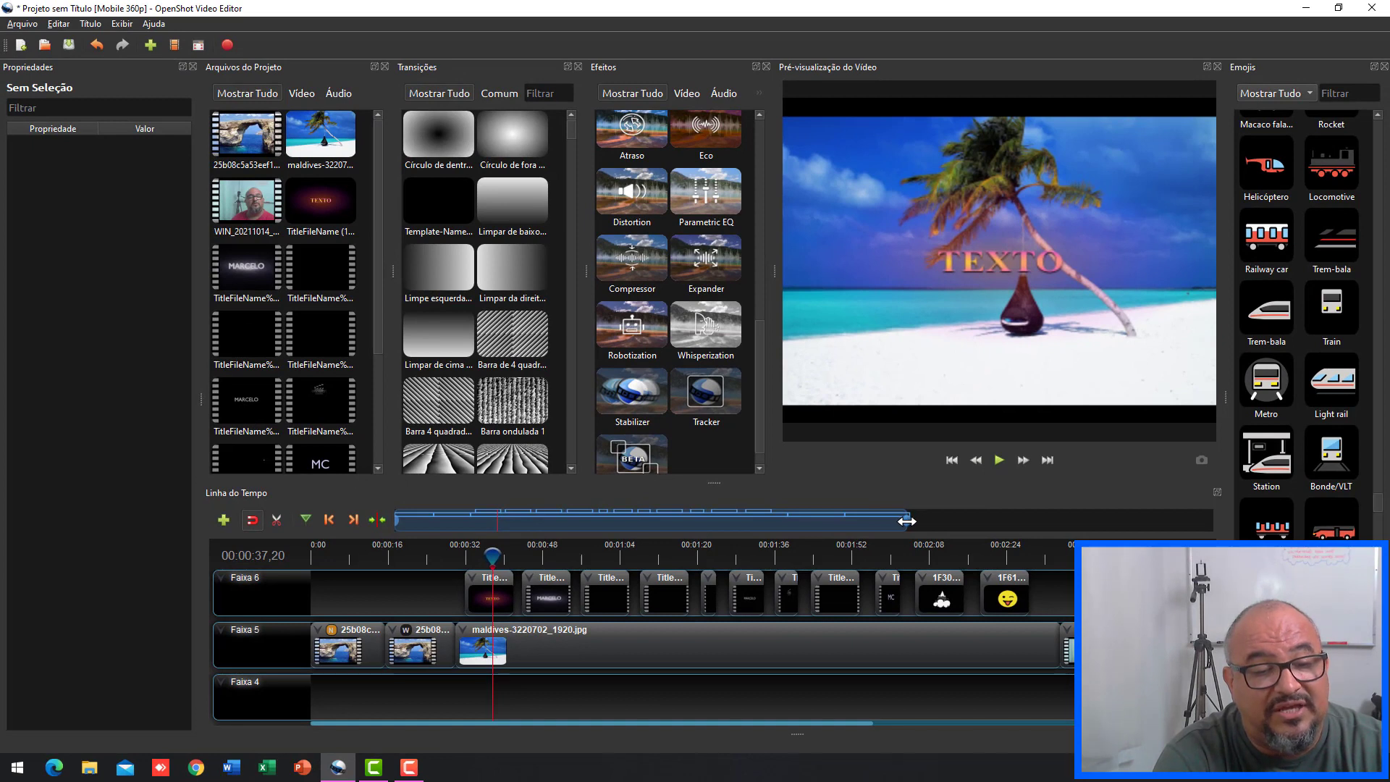
{"action": "left_click_drag", "start_coordinate": [907, 520], "coordinate": [1027, 520]}
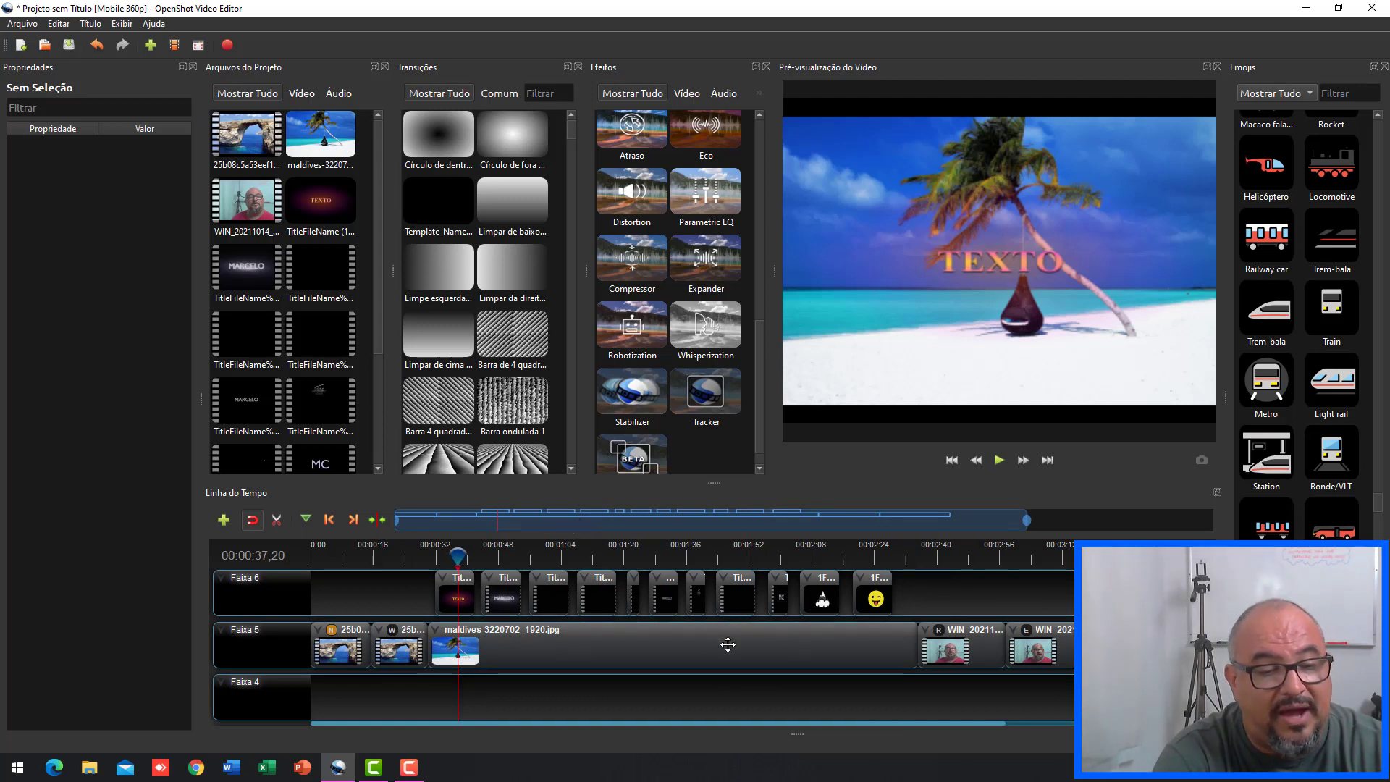
{"action": "left_click_drag", "start_coordinate": [1032, 521], "coordinate": [1043, 521]}
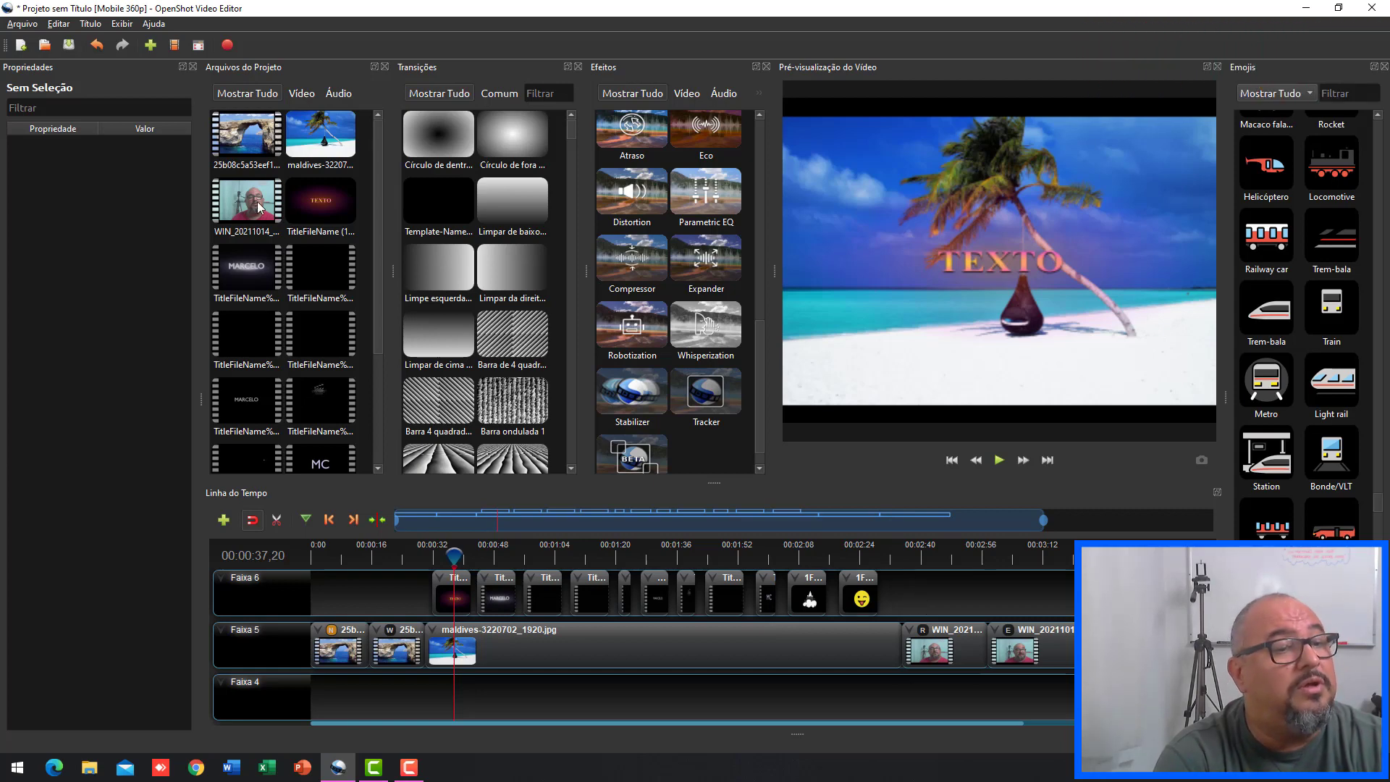
- Add the picture maldives-3220702_1920.jpg after the last clip on Faixa 5 at position 203,47, with the playhead over it at 00:03:26,14
{"action": "left_click", "coordinate": [315, 136]}
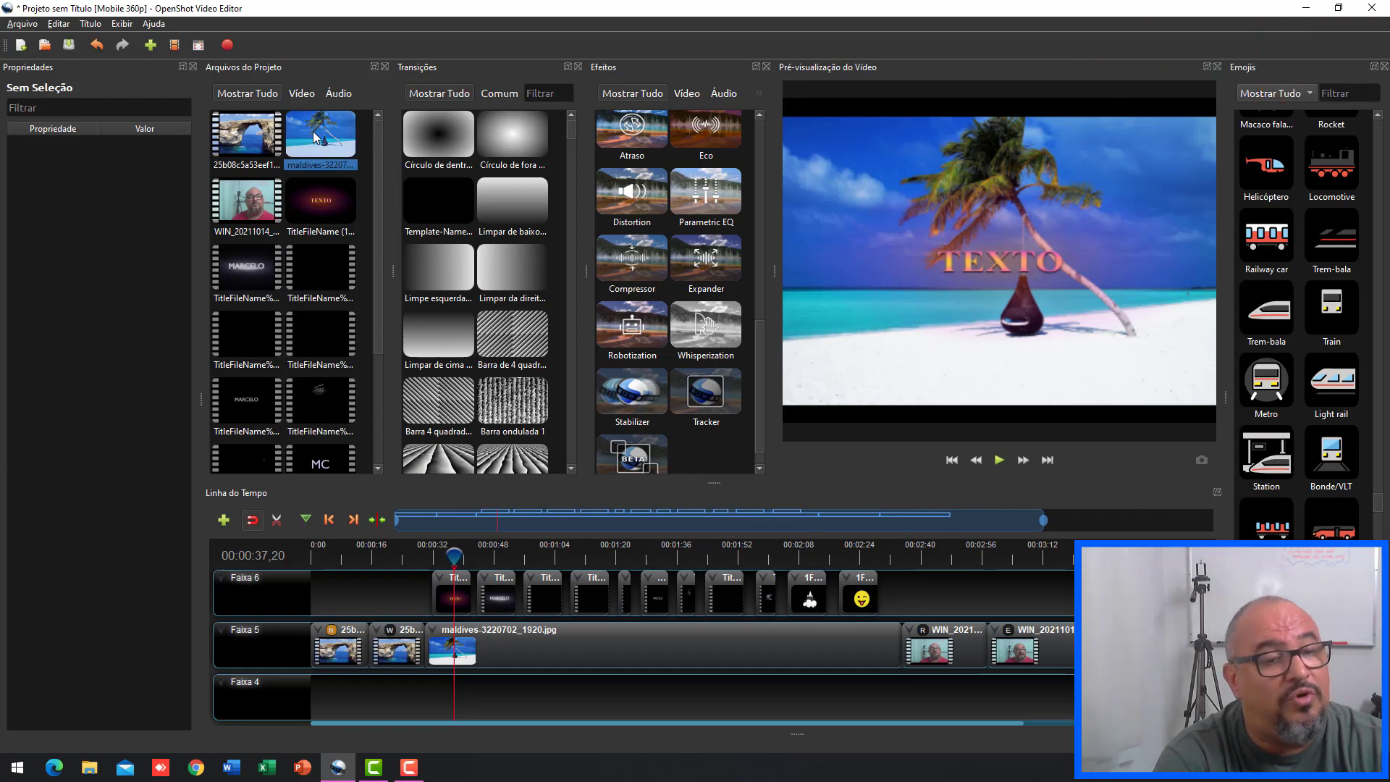
{"action": "left_click", "coordinate": [855, 648]}
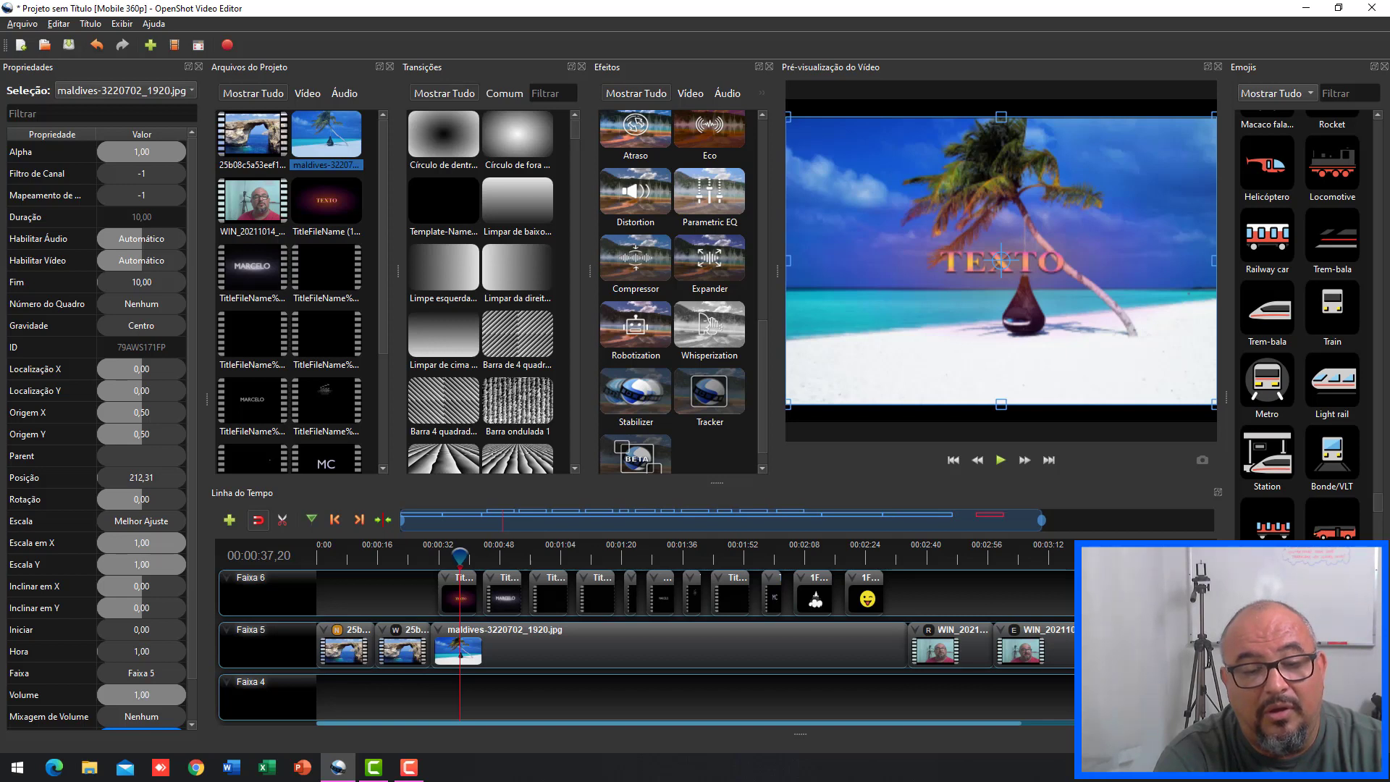
{"action": "key", "text": "End"}
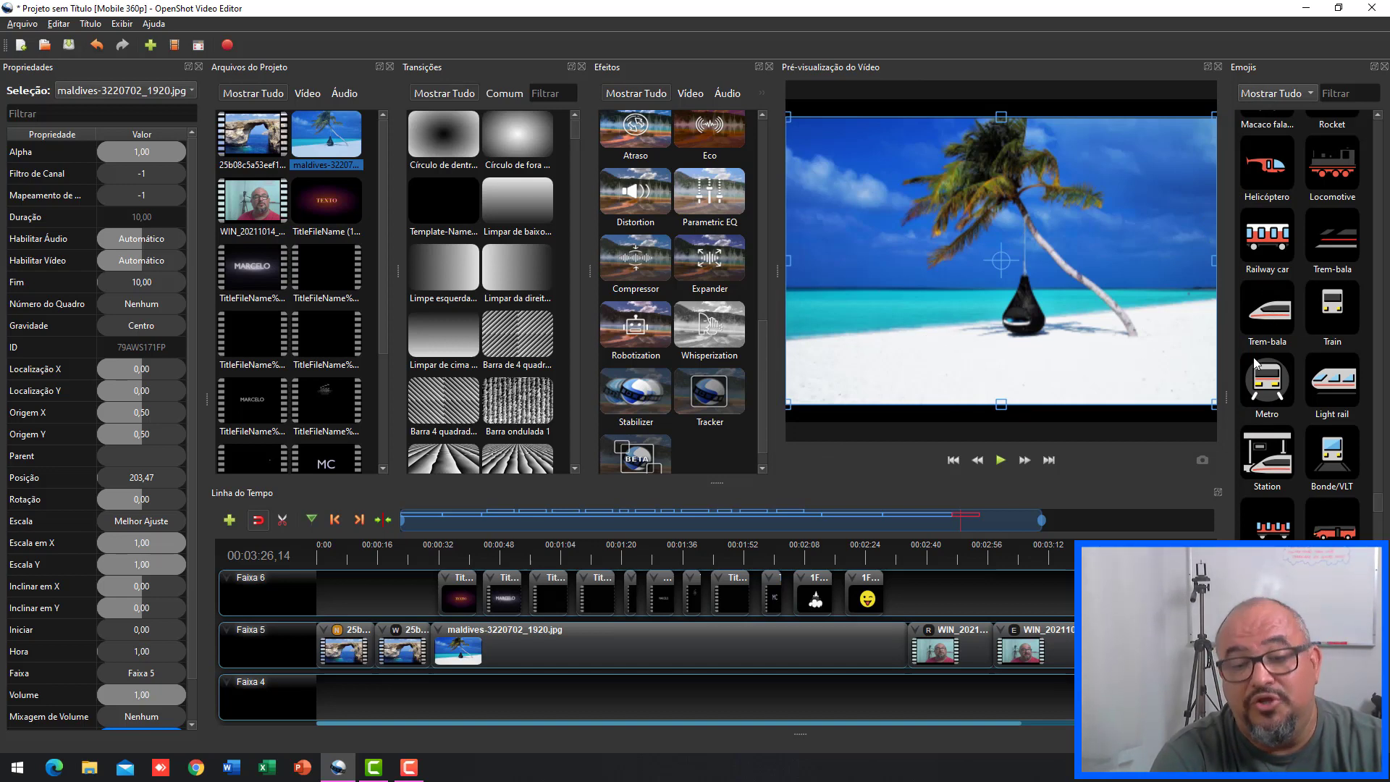
- Place the Cem pontos emoji on Faixa 6 over the newly added beach picture, at position 206,42 with a 4,68-second duration
{"action": "left_click_drag", "start_coordinate": [1380, 509], "coordinate": [1379, 355]}
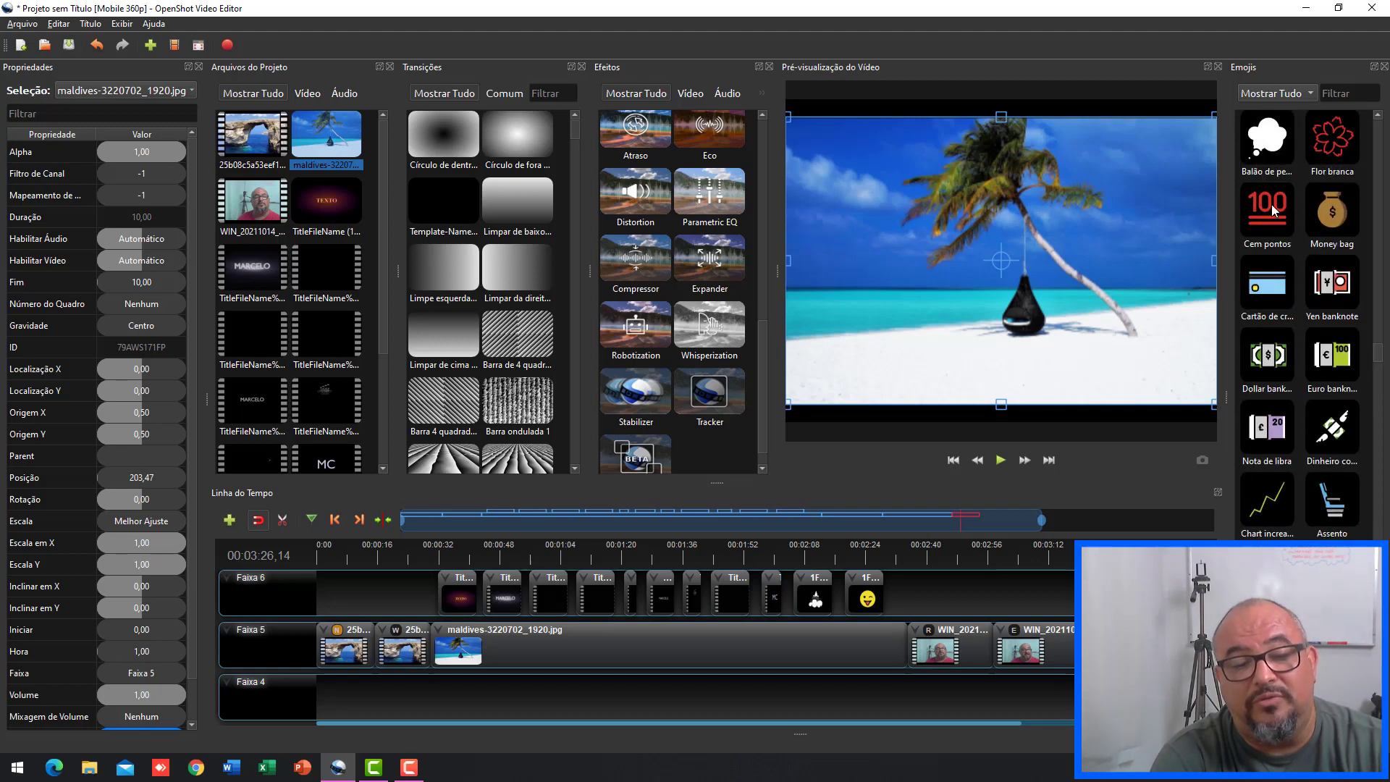
{"action": "left_click_drag", "start_coordinate": [1271, 204], "coordinate": [1058, 590]}
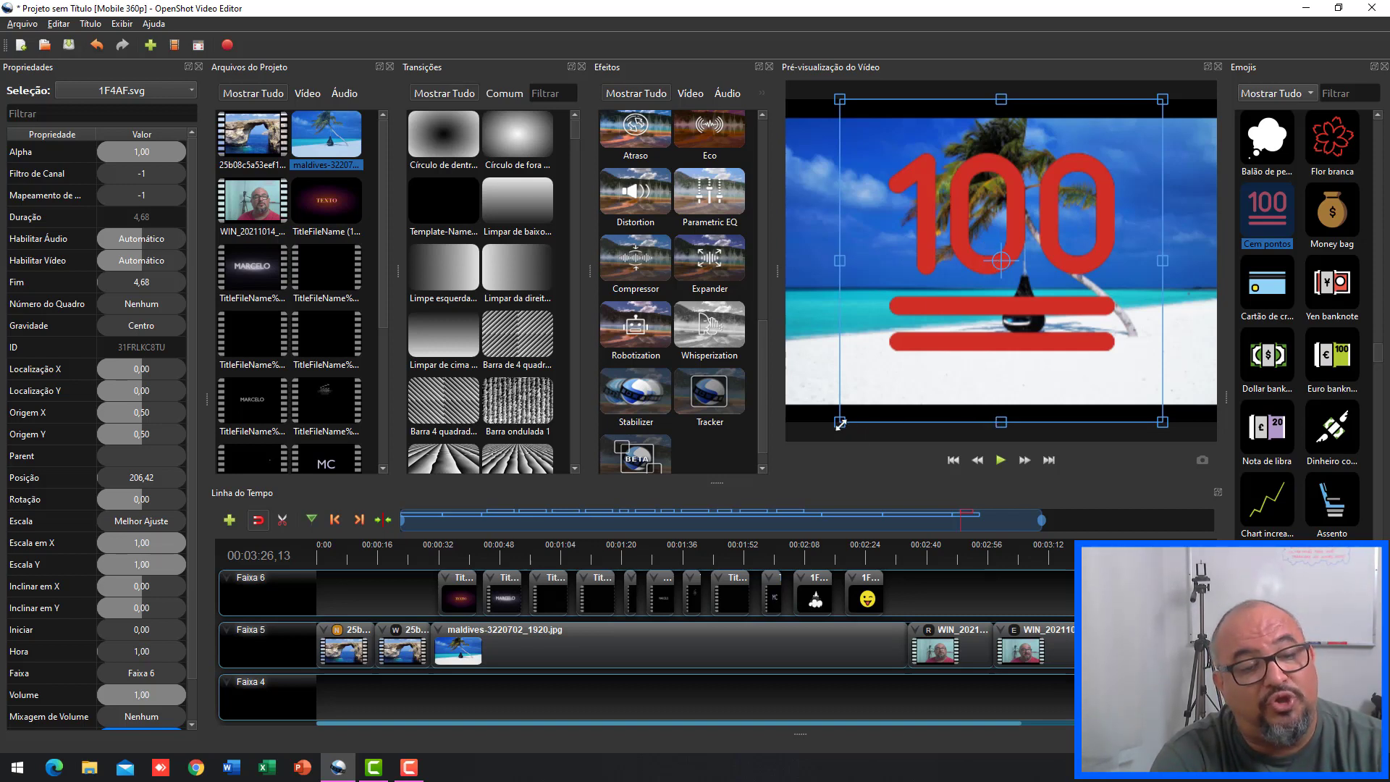
- Reshape the Cem pontos emoji over the beach picture to a scale of about 0,89 by 0,79, with -0,15 X shear and origin 0,41 by 0,58
{"action": "left_click_drag", "start_coordinate": [840, 423], "coordinate": [848, 357]}
{"action": "left_click_drag", "start_coordinate": [851, 373], "coordinate": [857, 389]}
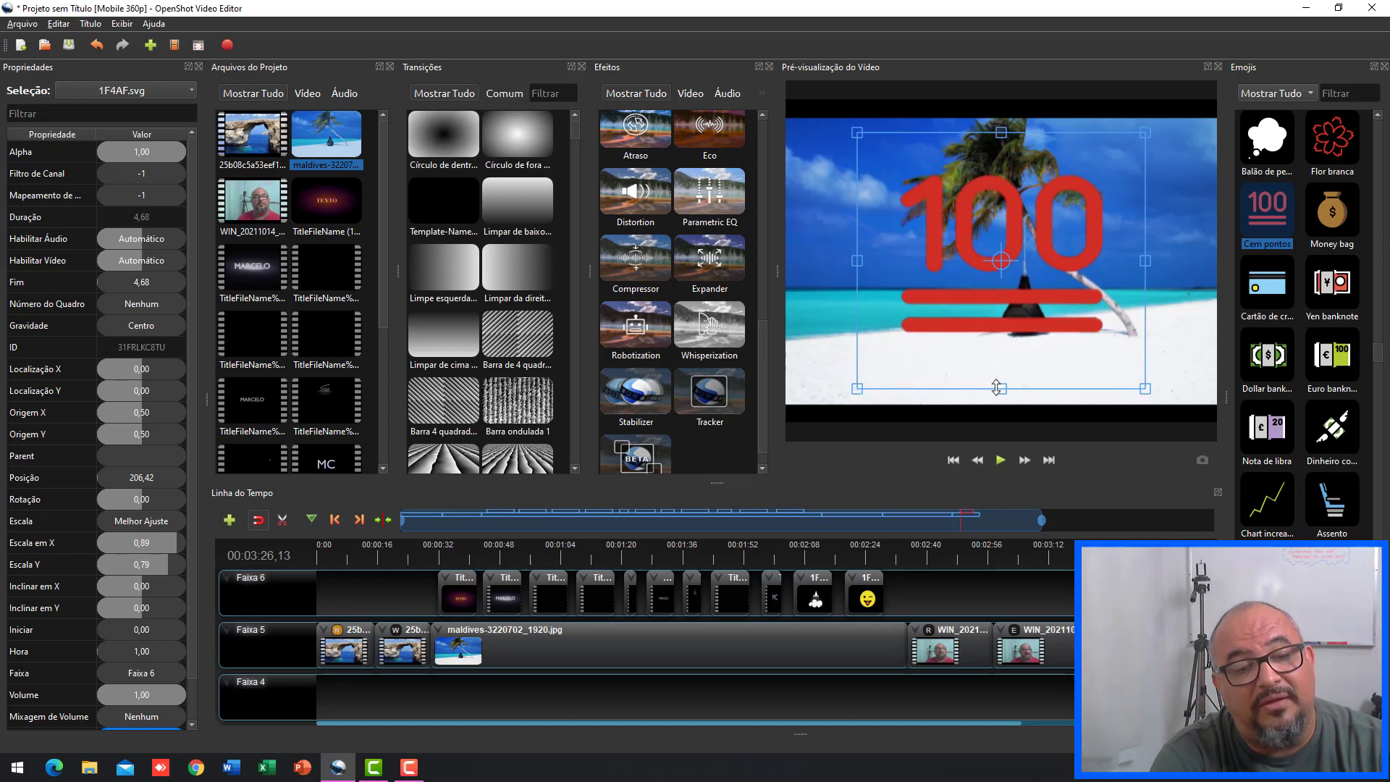
{"action": "mouse_move", "coordinate": [994, 387]}
{"action": "left_mouse_down"}
{"action": "mouse_move", "coordinate": [1032, 377]}
{"action": "mouse_move", "coordinate": [973, 385]}
{"action": "left_mouse_up"}
{"action": "left_click_drag", "start_coordinate": [1001, 261], "coordinate": [975, 282]}
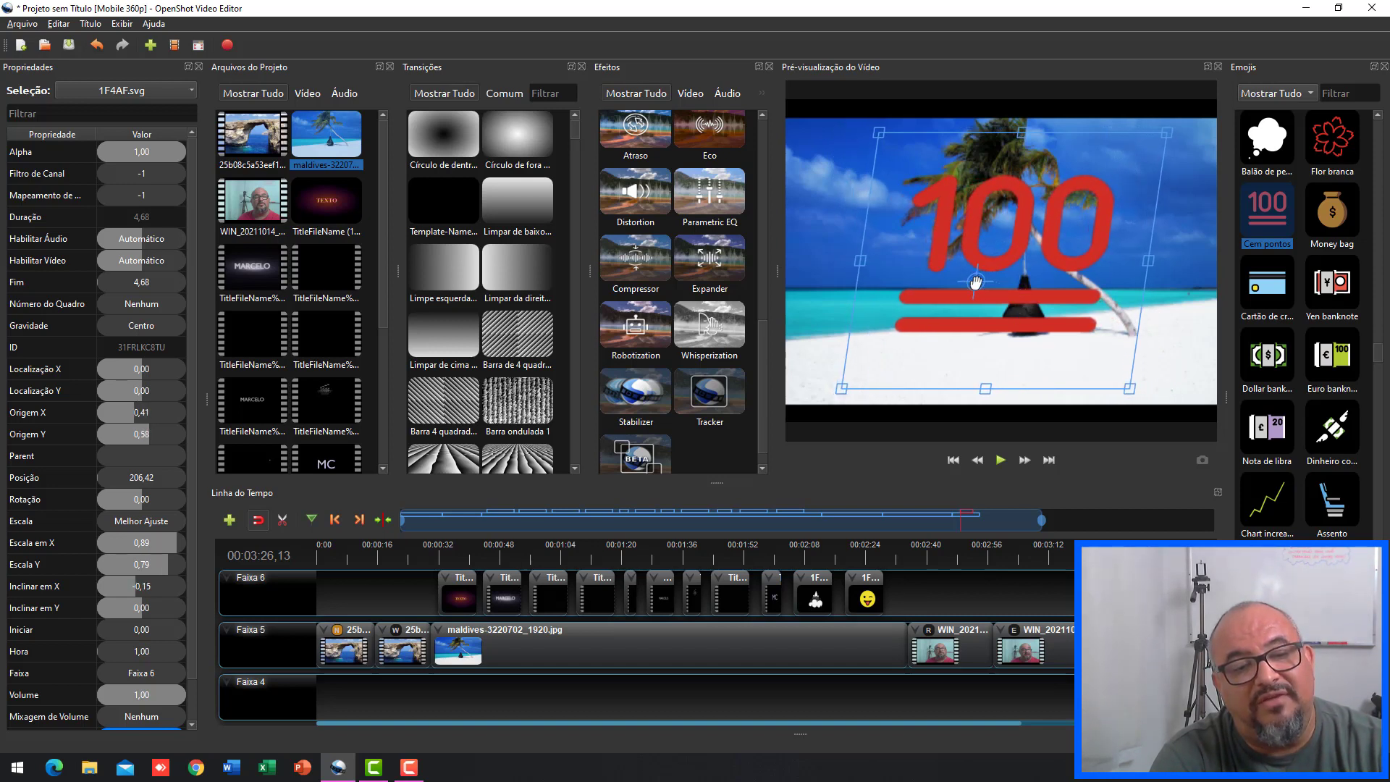
- Resize the skewed Cem pontos emoji in the preview to a scale of about 0,78 in X and 0,62 in Y
{"action": "left_click_drag", "start_coordinate": [1127, 387], "coordinate": [1105, 367]}
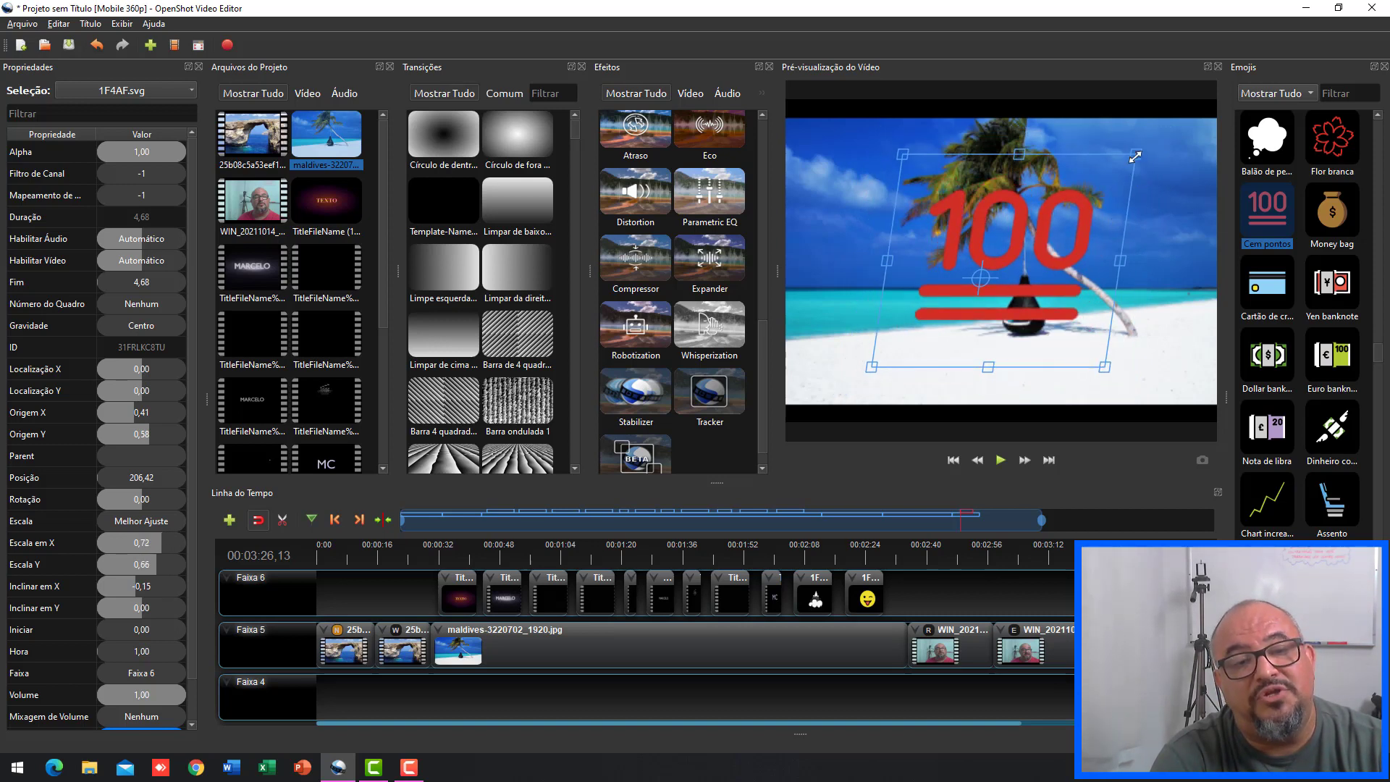
{"action": "left_click_drag", "start_coordinate": [1135, 156], "coordinate": [1106, 165]}
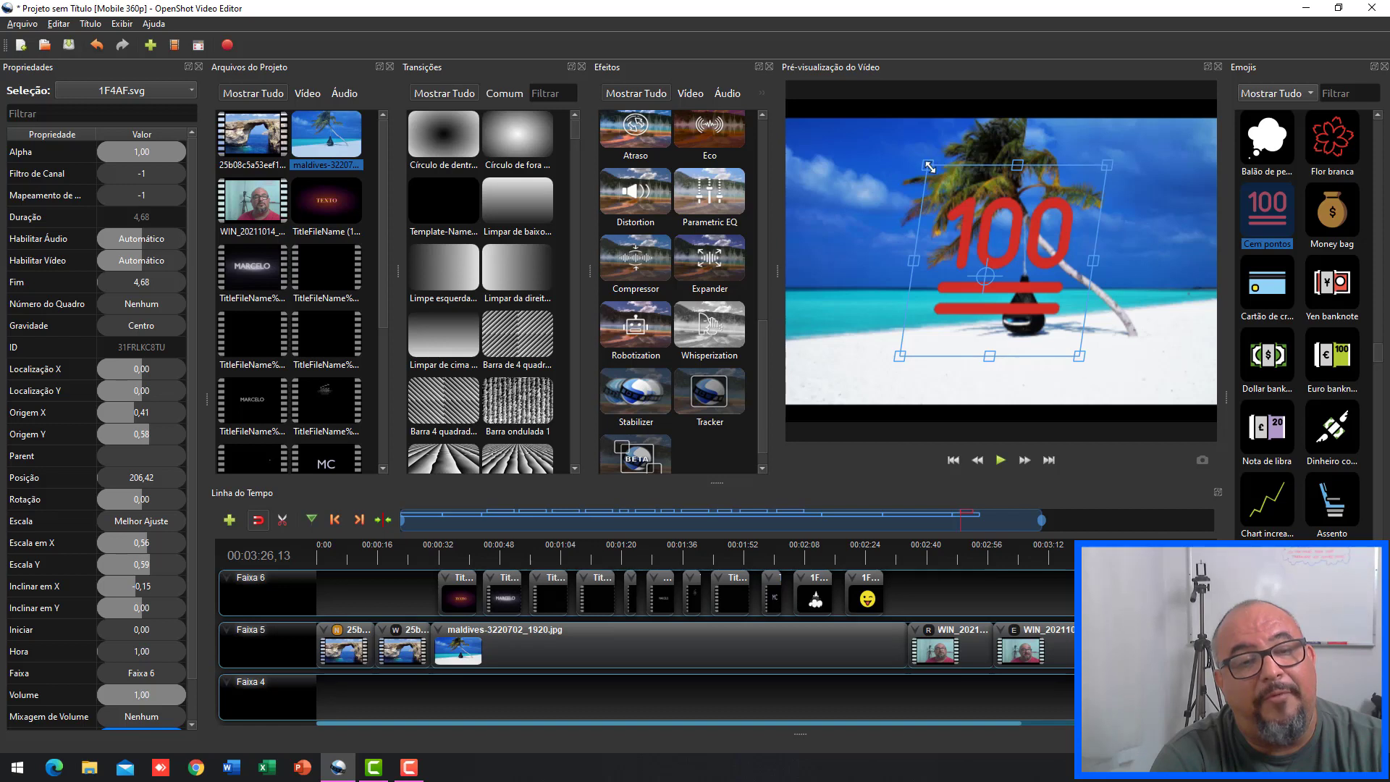
{"action": "left_click_drag", "start_coordinate": [914, 168], "coordinate": [906, 172]}
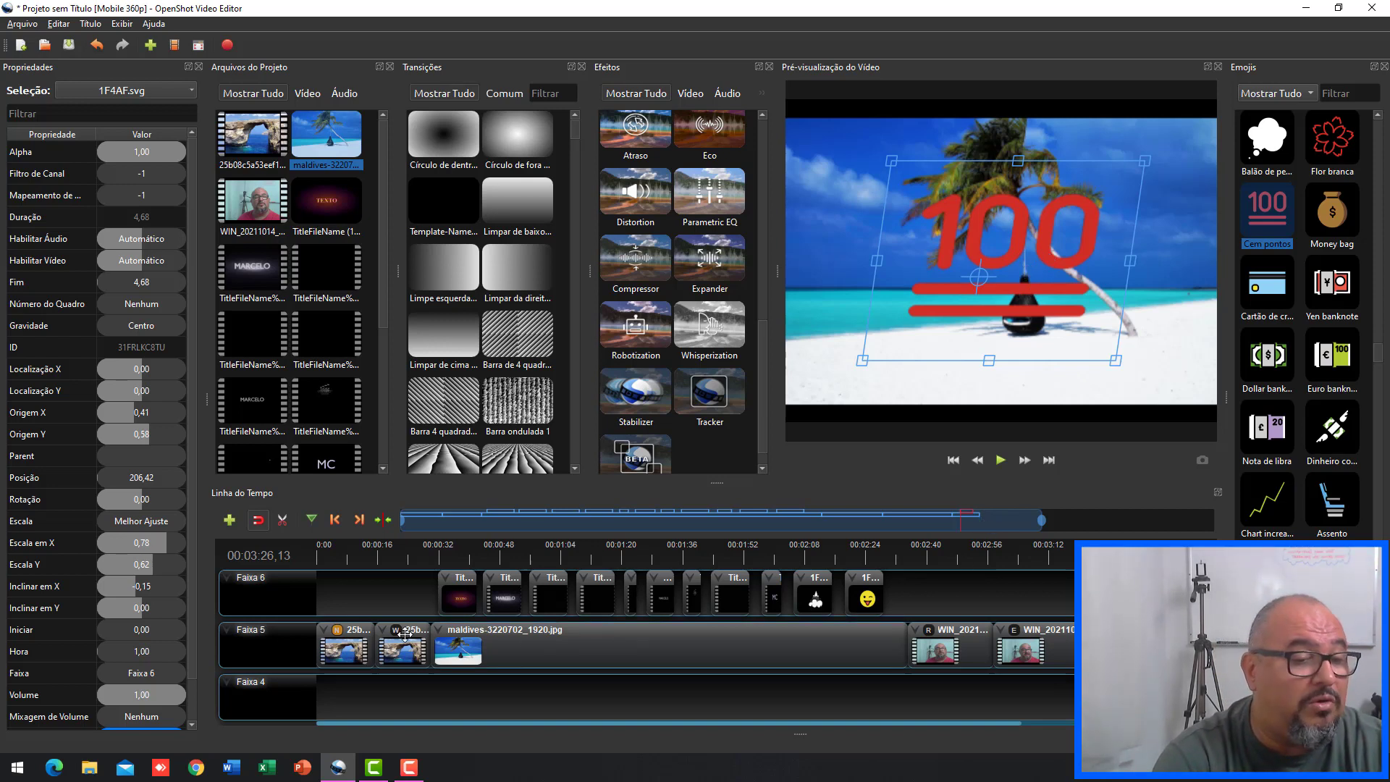
- Play back the two rock arch clips at the start of Faixa 5 to review their effects
{"action": "left_click", "coordinate": [326, 557]}
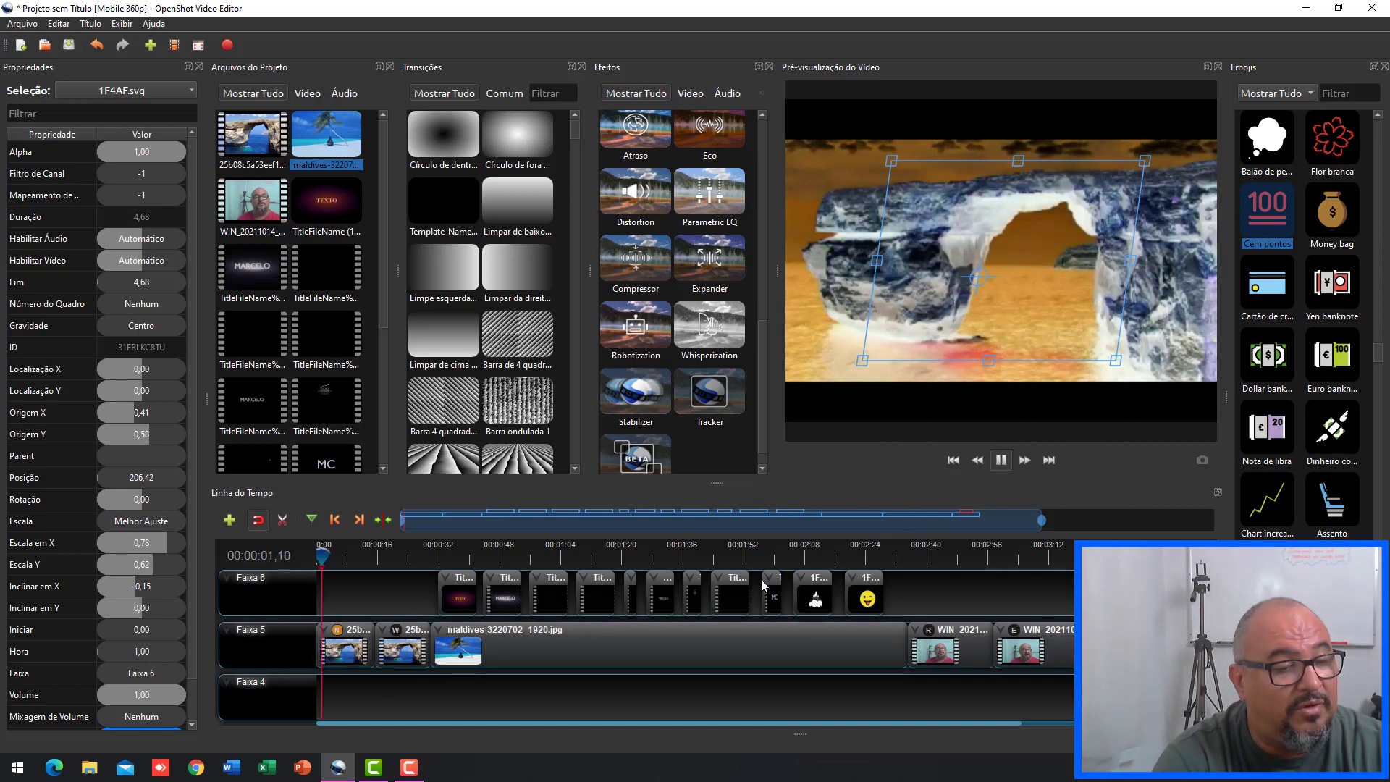
{"action": "left_click", "coordinate": [355, 560]}
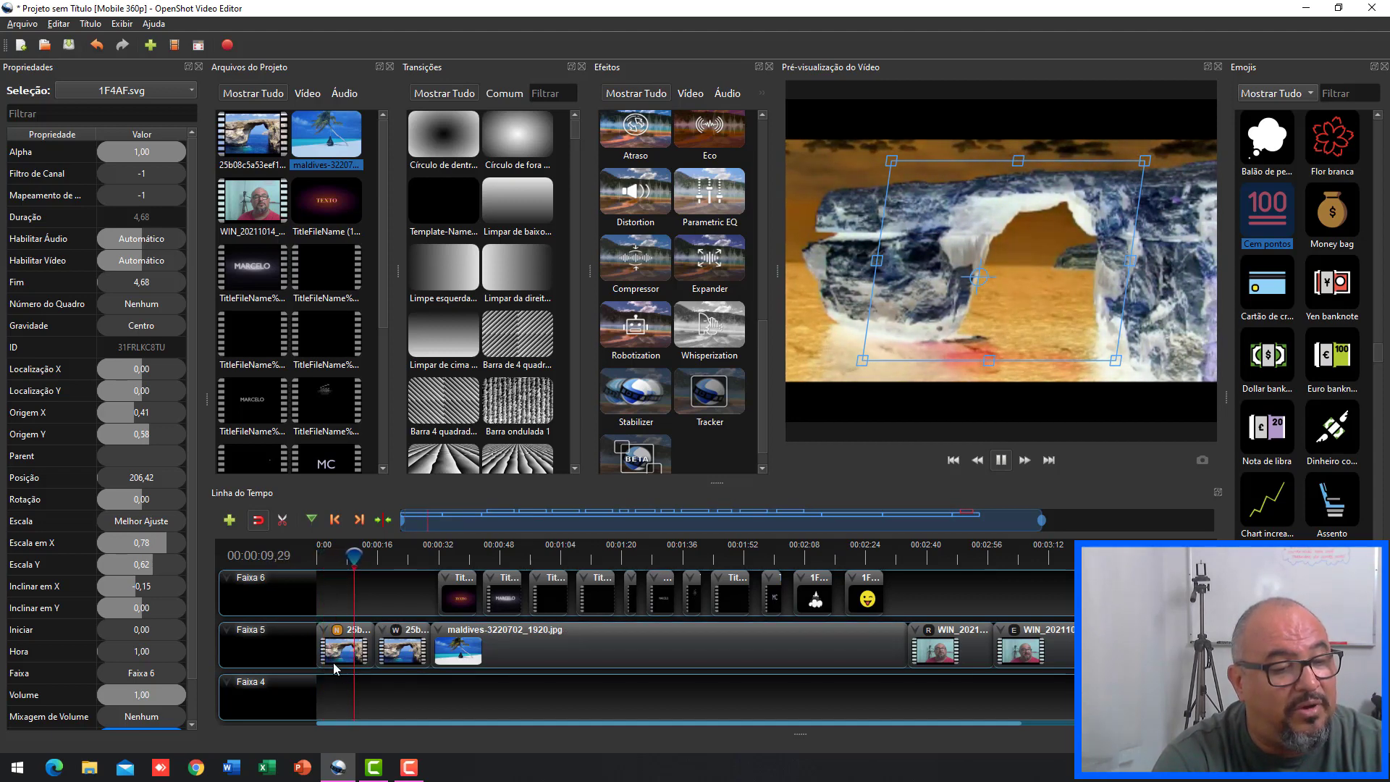
{"action": "left_click", "coordinate": [402, 562]}
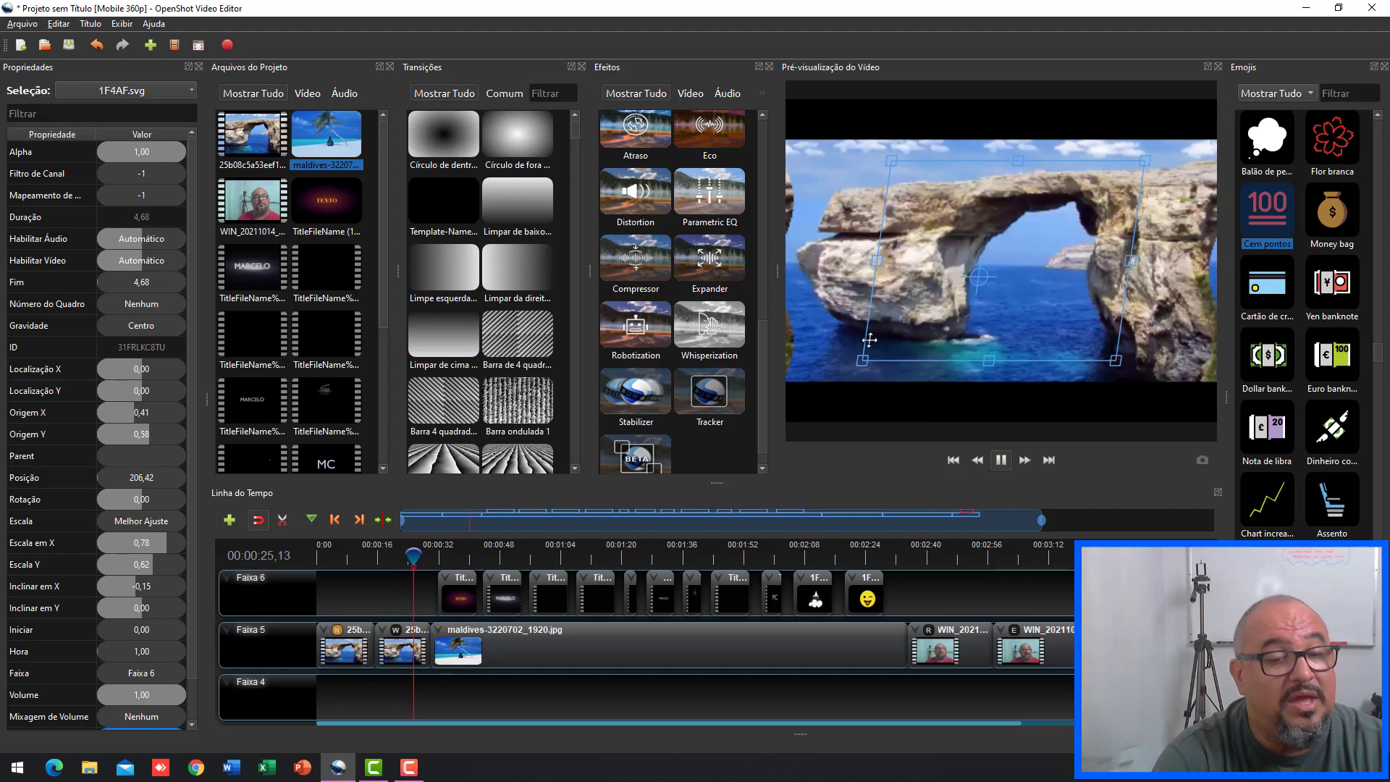
- Play back the titles and the two emojis on Faixa 6 over the long beach picture, skipping ahead between the clips
{"action": "left_click", "coordinate": [433, 563]}
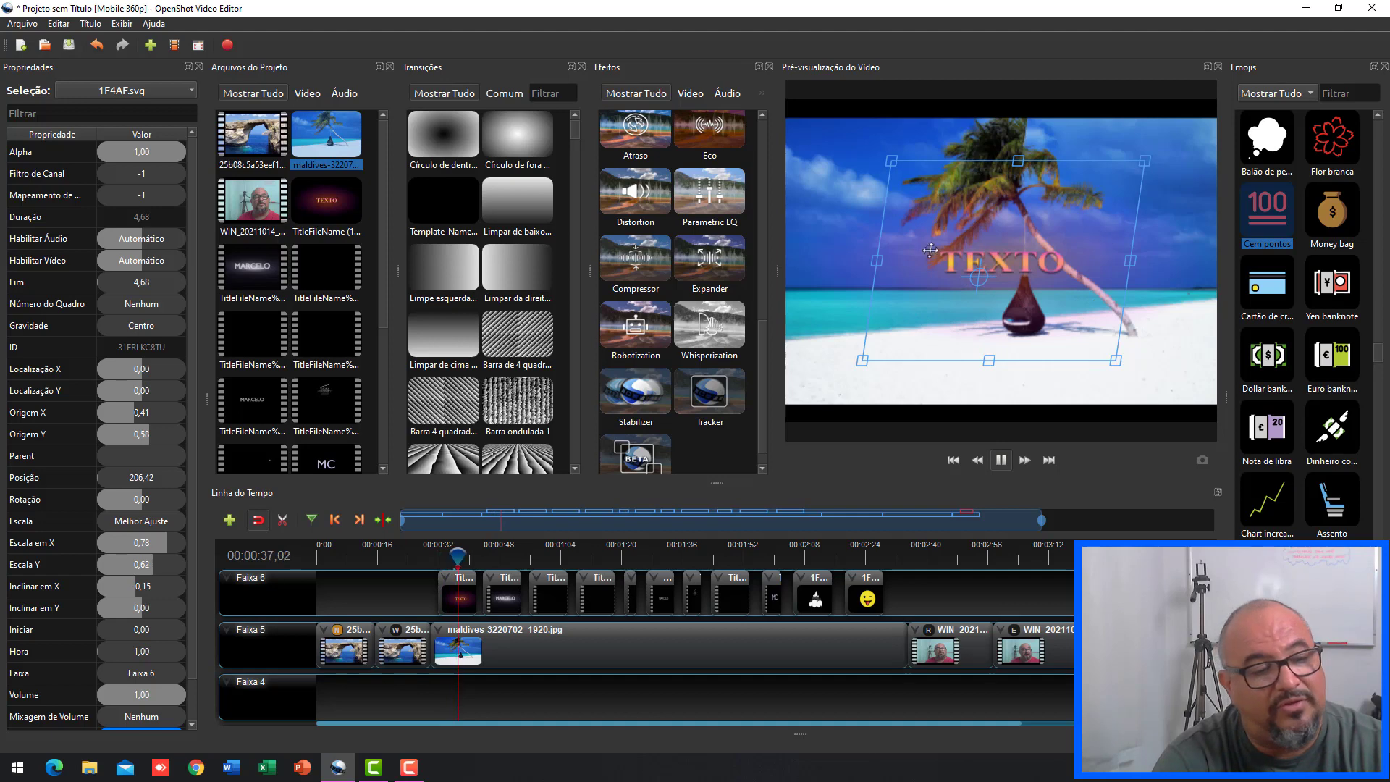
{"action": "left_click", "coordinate": [483, 554]}
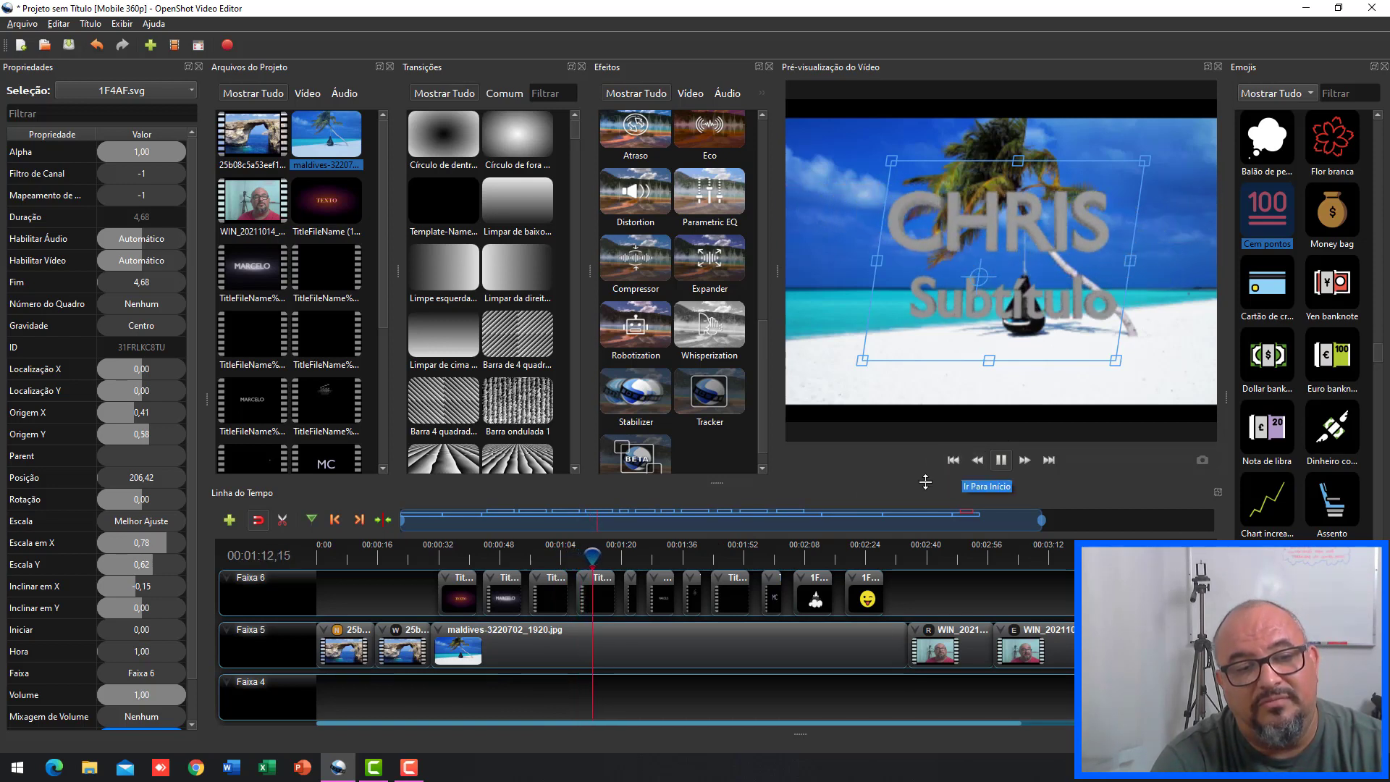
{"action": "left_click", "coordinate": [624, 556]}
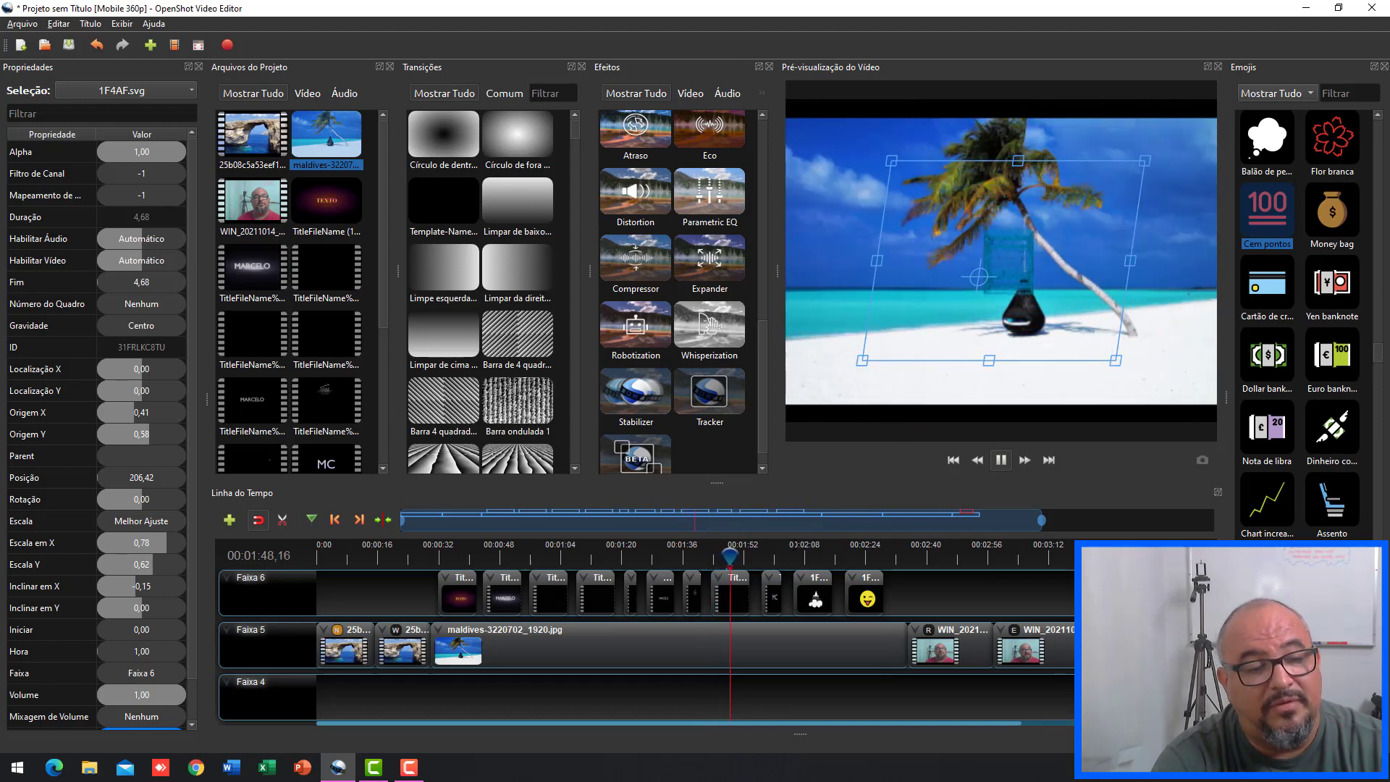
{"action": "left_click", "coordinate": [760, 558]}
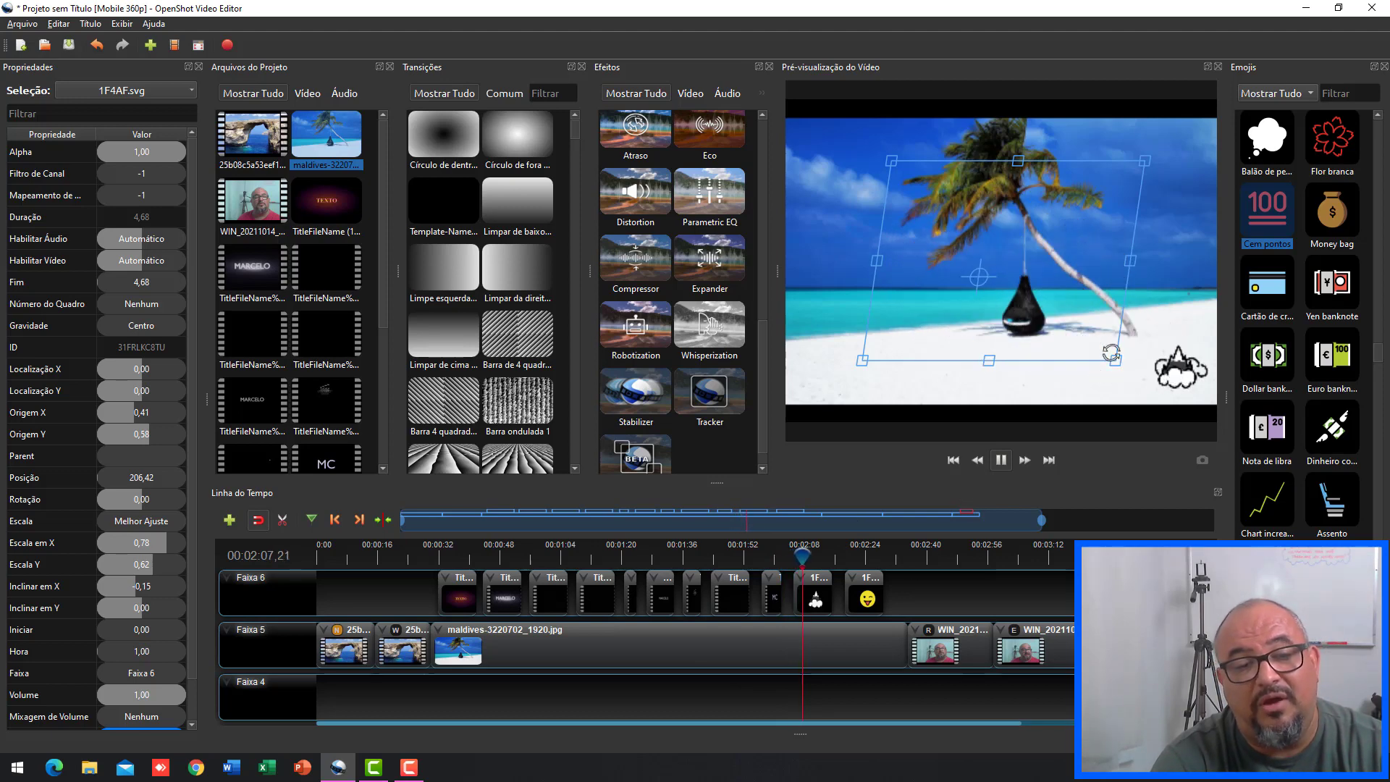
{"action": "left_click", "coordinate": [841, 559]}
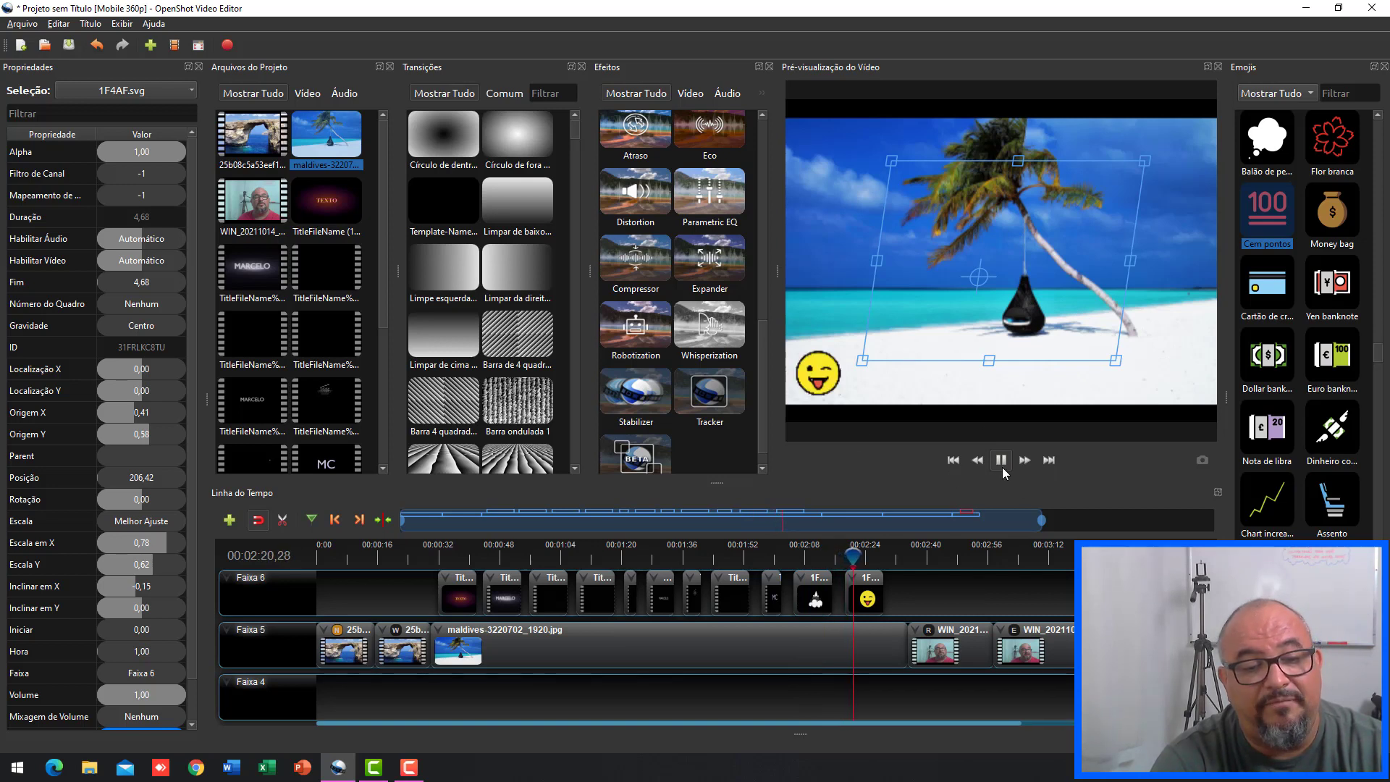
- Play back the two webcam clips after the long beach picture on Faixa 5 and pause at about 00:03:02
{"action": "left_click", "coordinate": [905, 558]}
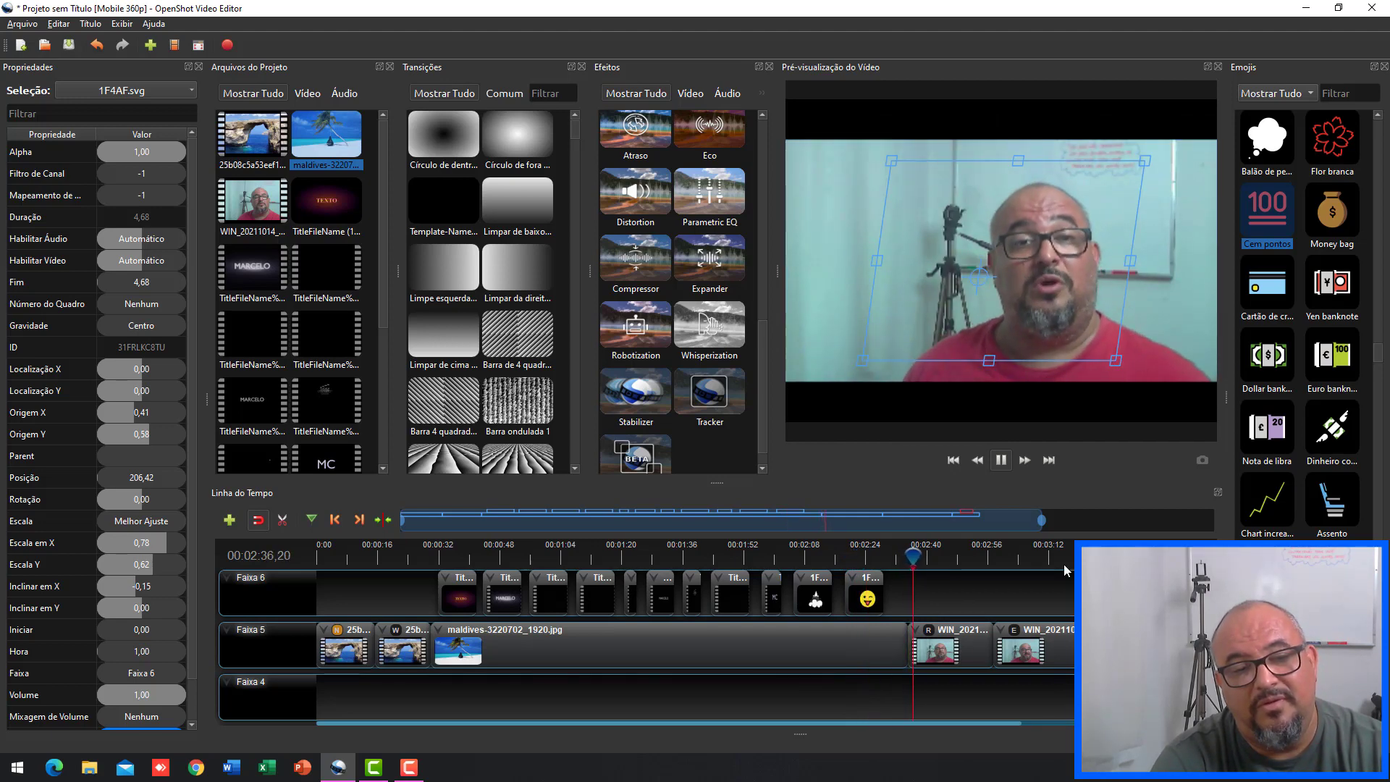
{"action": "left_click", "coordinate": [1002, 460]}
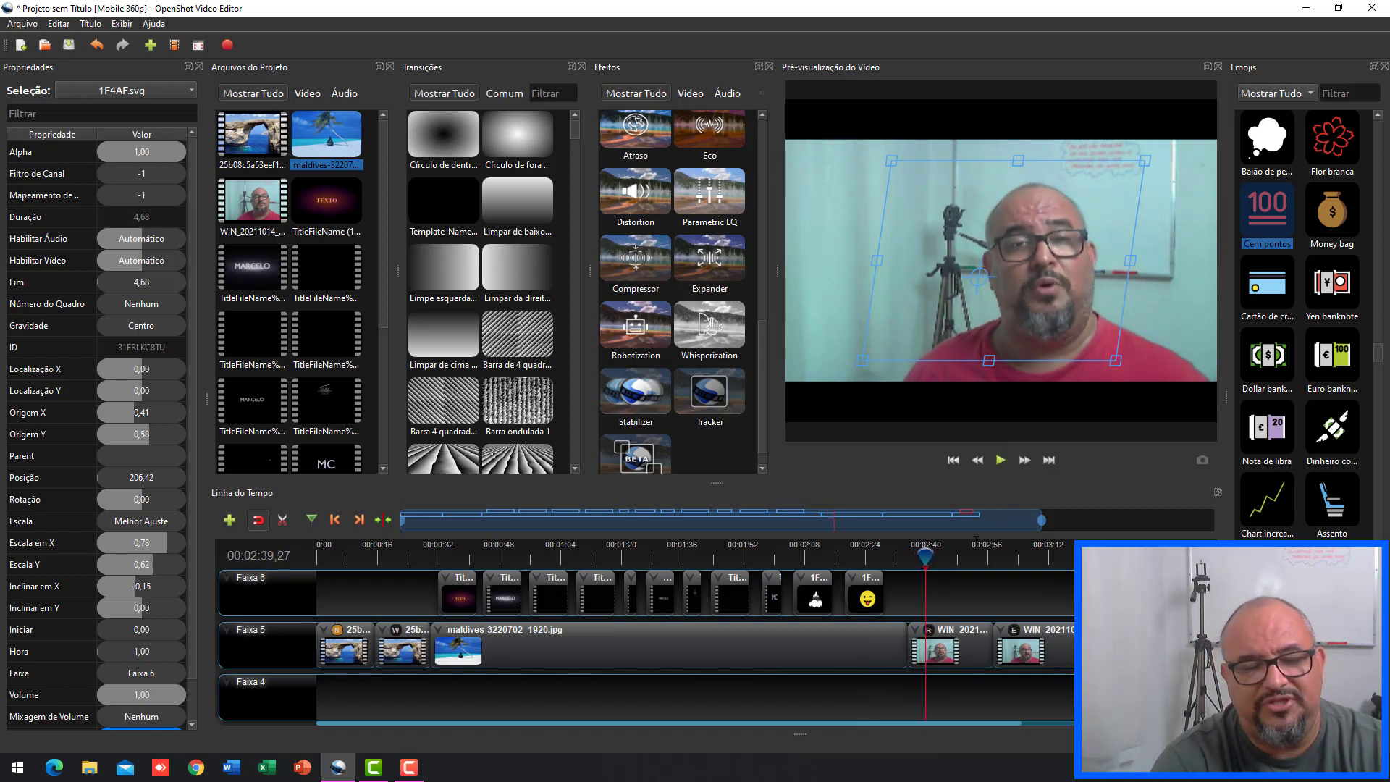
{"action": "left_click", "coordinate": [997, 557]}
{"action": "left_click", "coordinate": [1001, 460]}
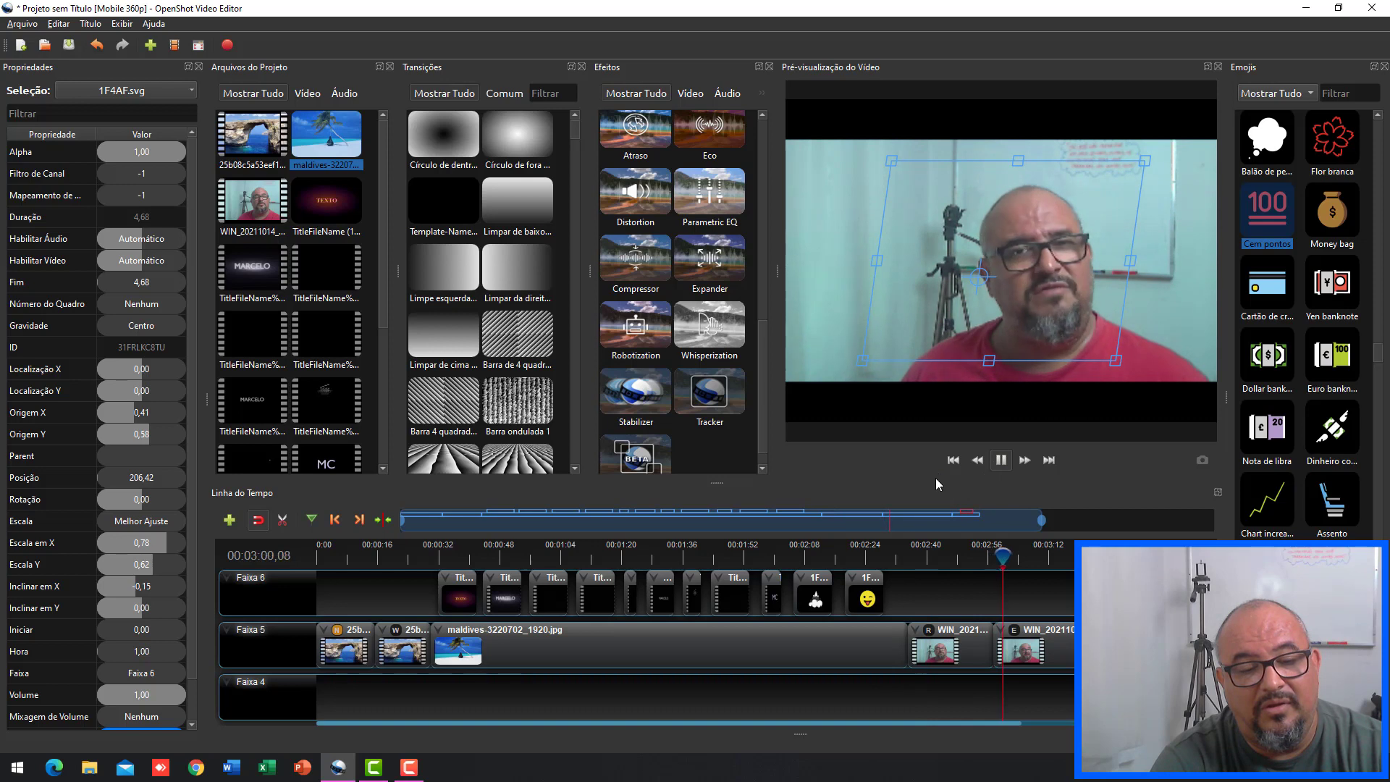
{"action": "left_click", "coordinate": [1001, 461]}
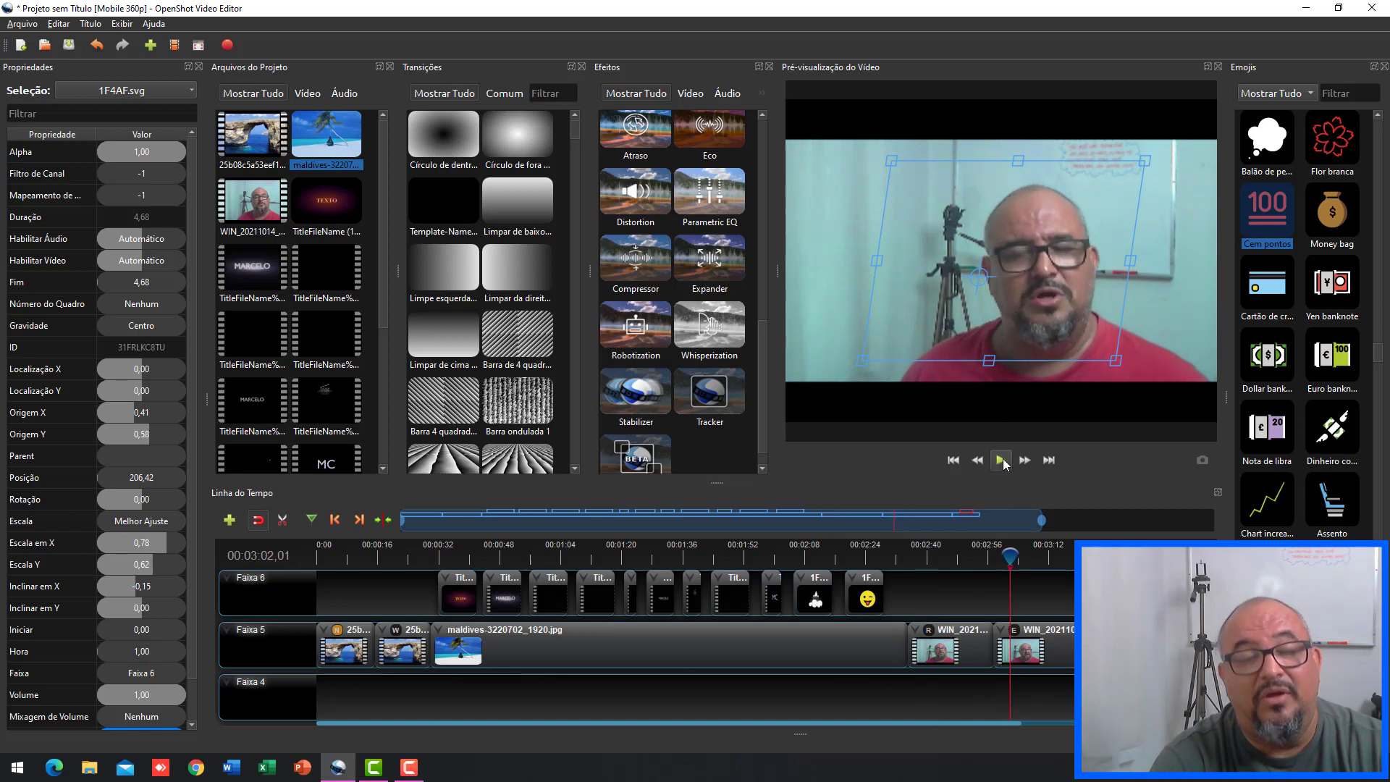